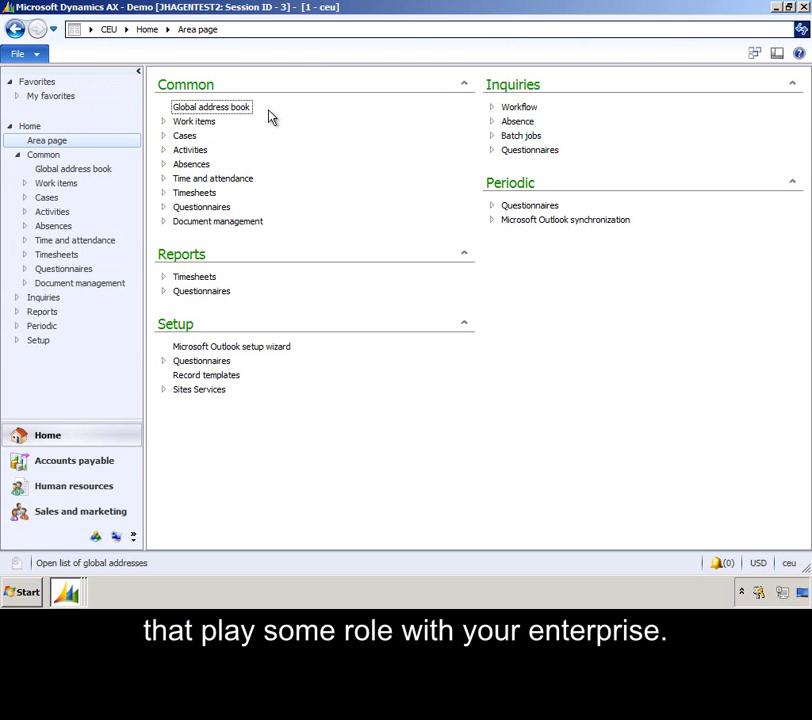
# - Inspect roles and relationships of Adams Office Supplies, Aaron M Painter and A. Datum Corporation
pyautogui.click(238, 108)
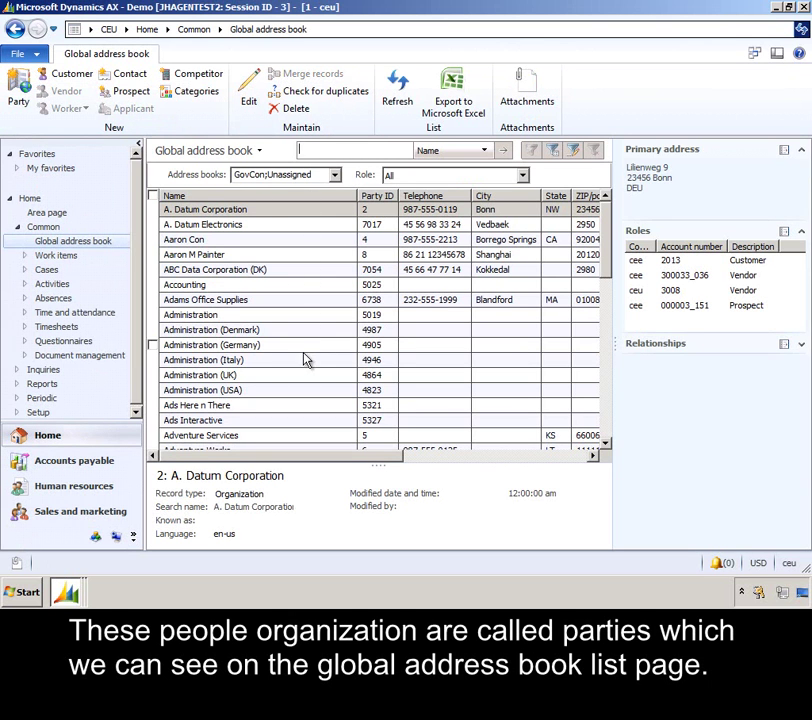
pyautogui.click(296, 302)
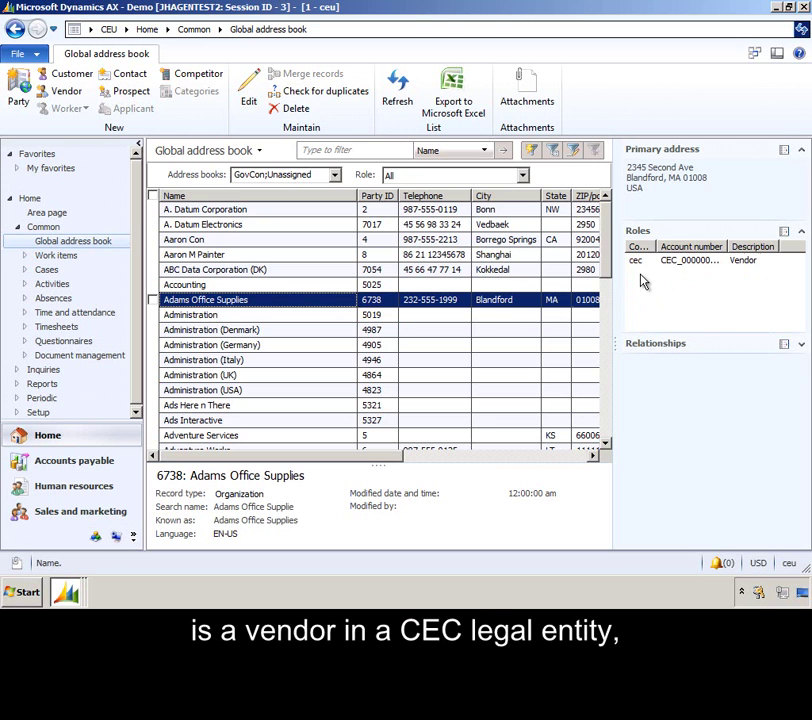
pyautogui.click(287, 256)
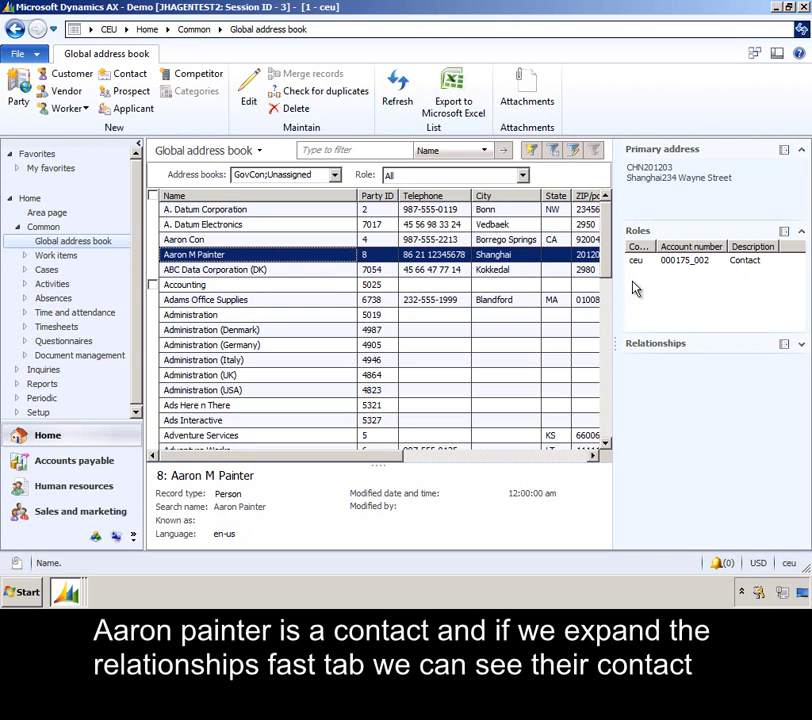
pyautogui.click(801, 344)
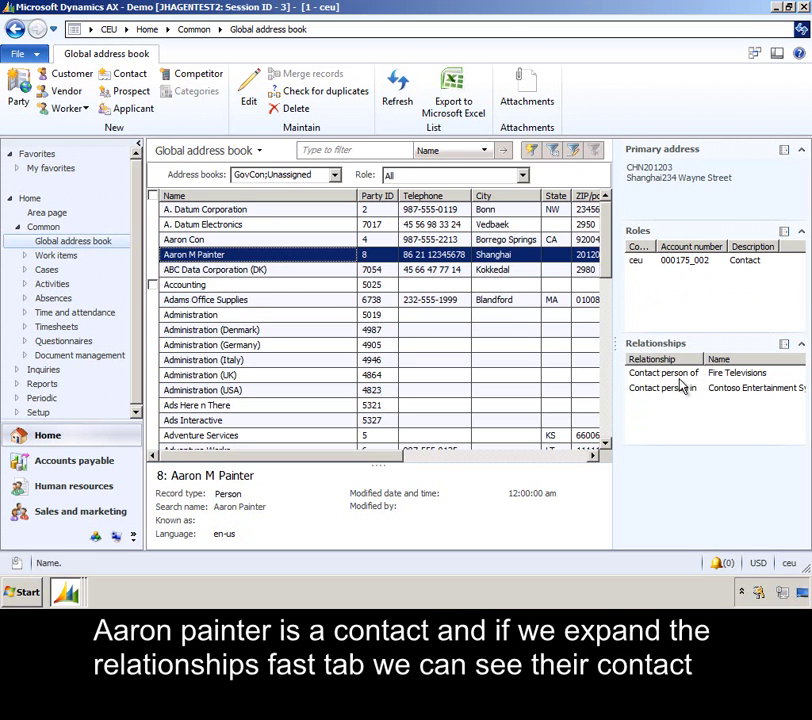
pyautogui.click(802, 344)
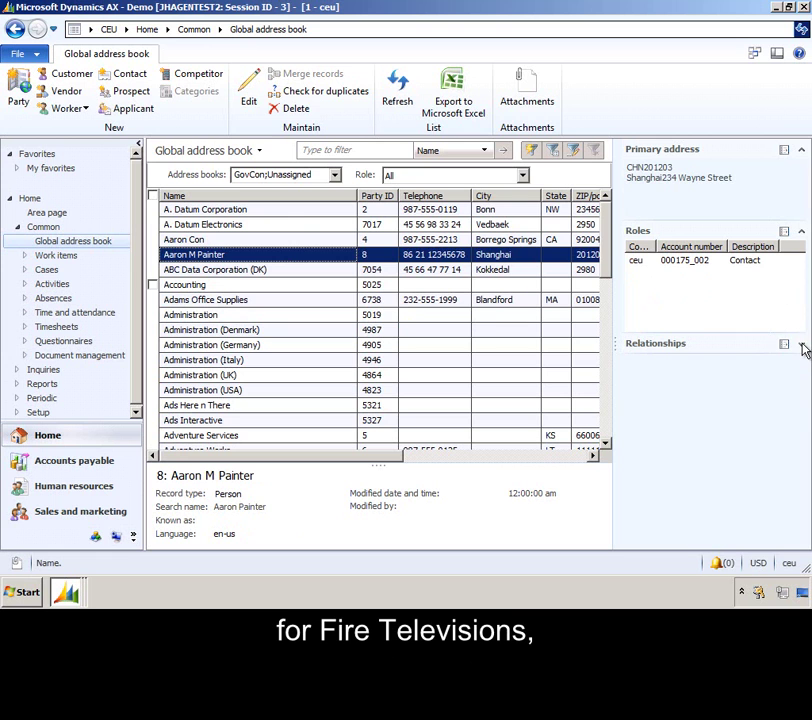
pyautogui.click(294, 210)
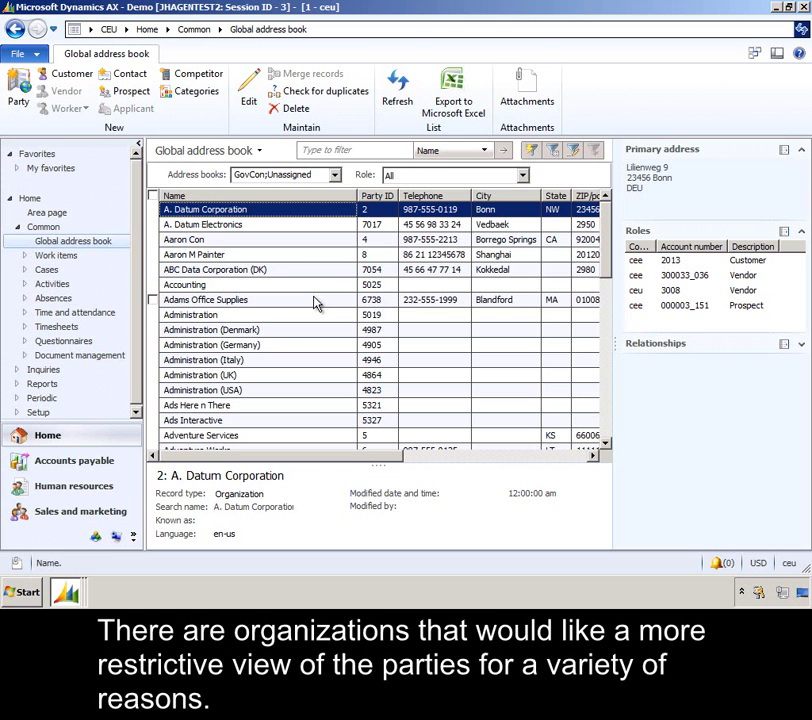
# - Review the party record security policy options in Global address book parameters, leaving them unchanged
pyautogui.click(97, 537)
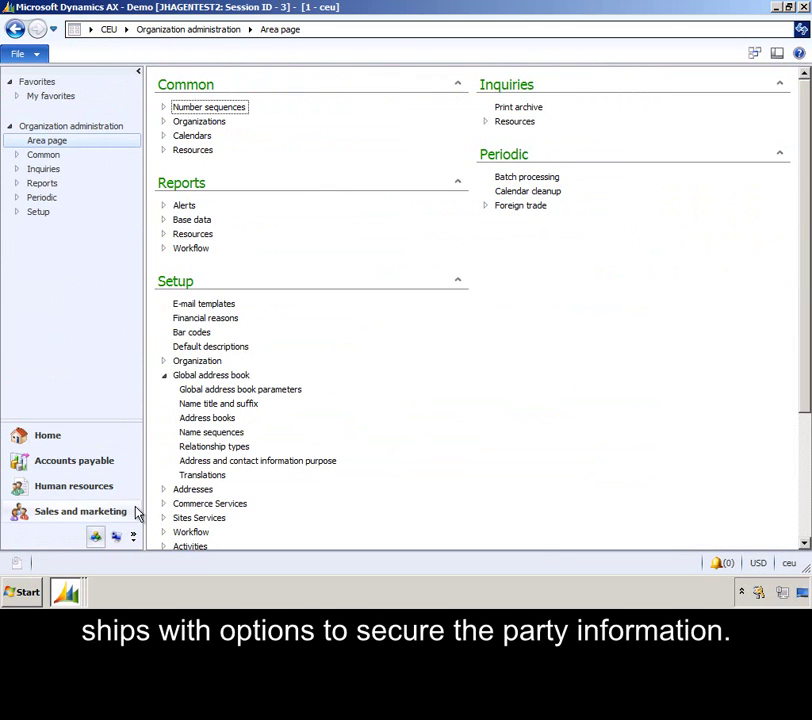
pyautogui.click(283, 389)
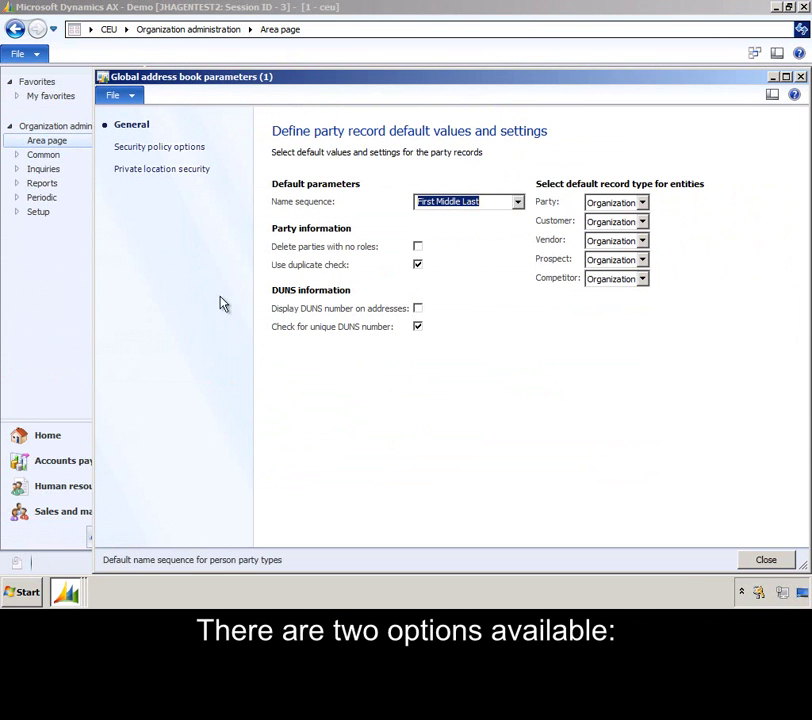
pyautogui.click(172, 149)
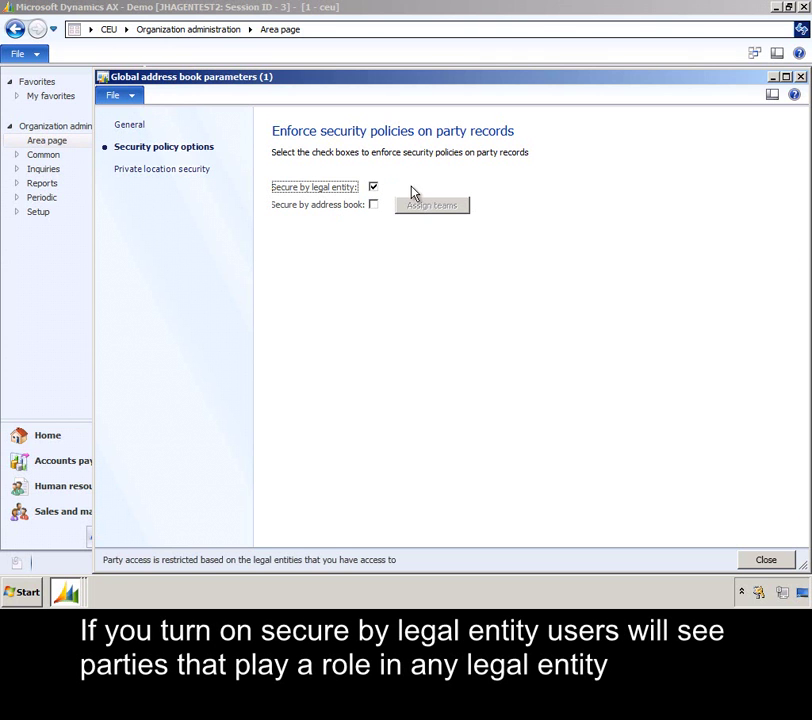
pyautogui.click(801, 77)
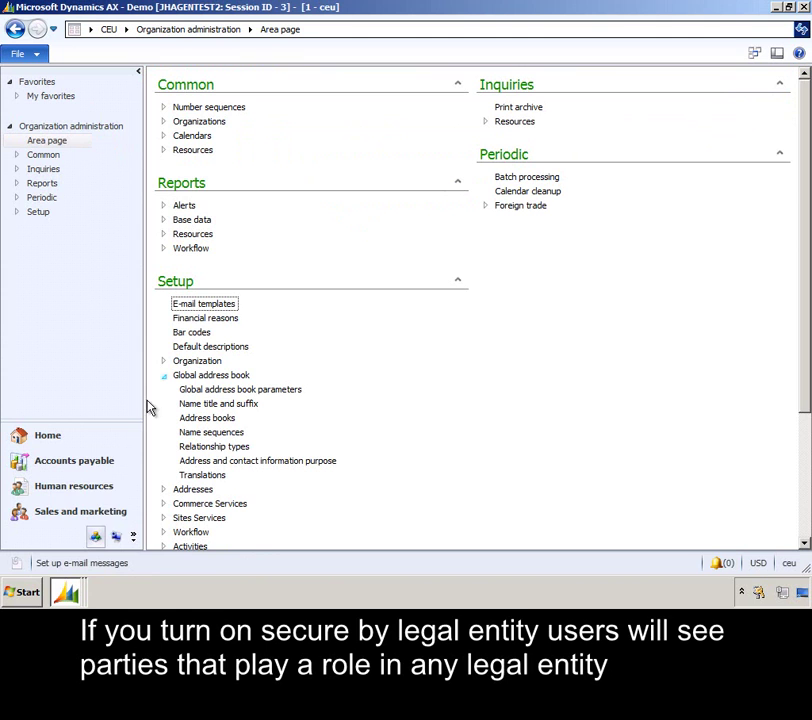
# - Check the legal entities granted to Alan's Sales clerk and Sales manager roles
pyautogui.click(116, 536)
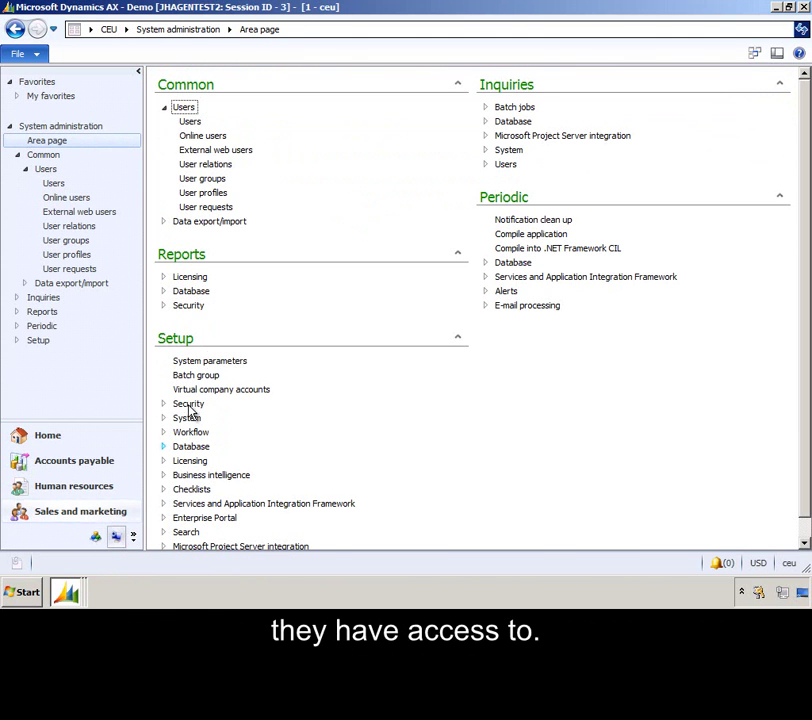
pyautogui.click(190, 121)
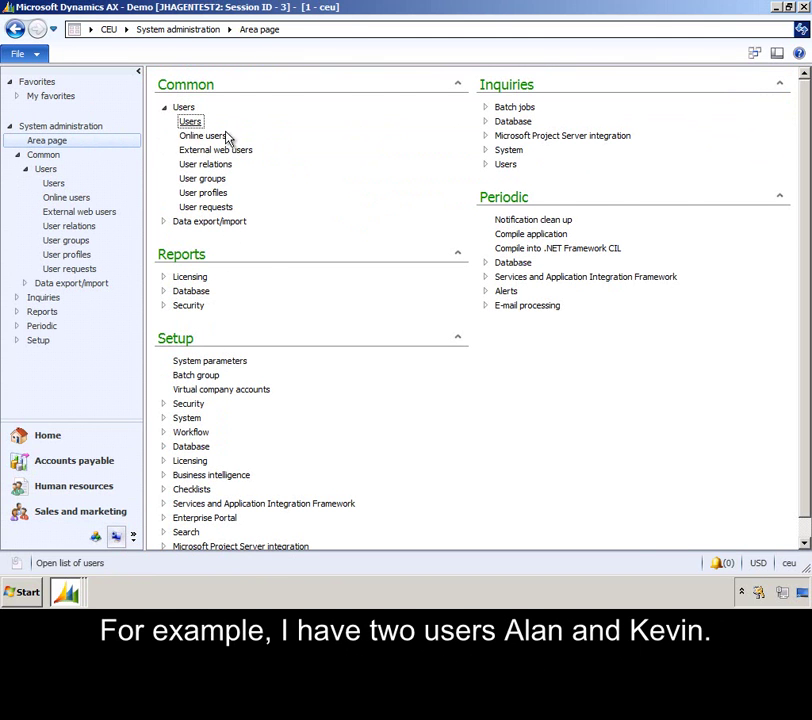
pyautogui.click(318, 214)
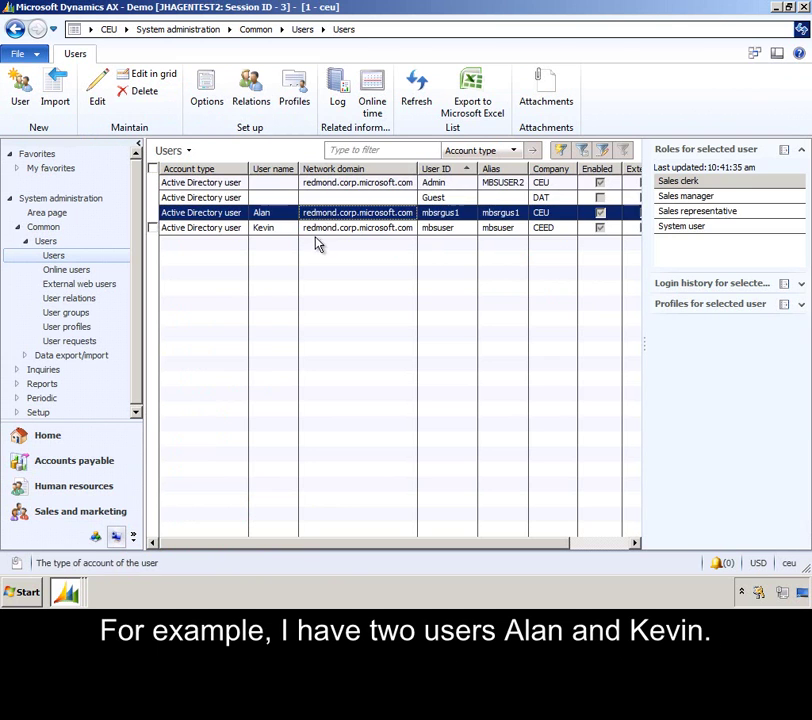
pyautogui.click(315, 229)
pyautogui.doubleClick(325, 214)
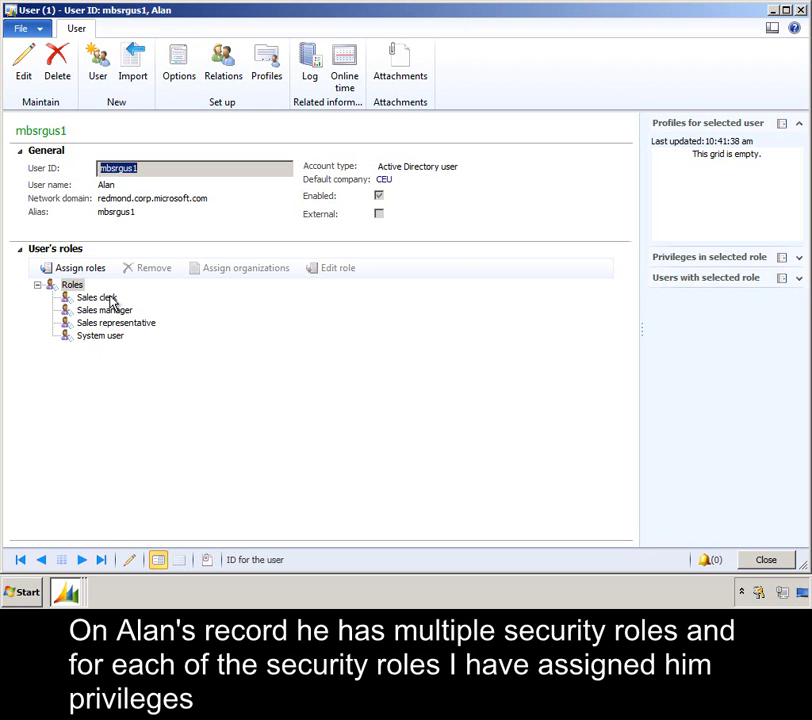
pyautogui.click(112, 299)
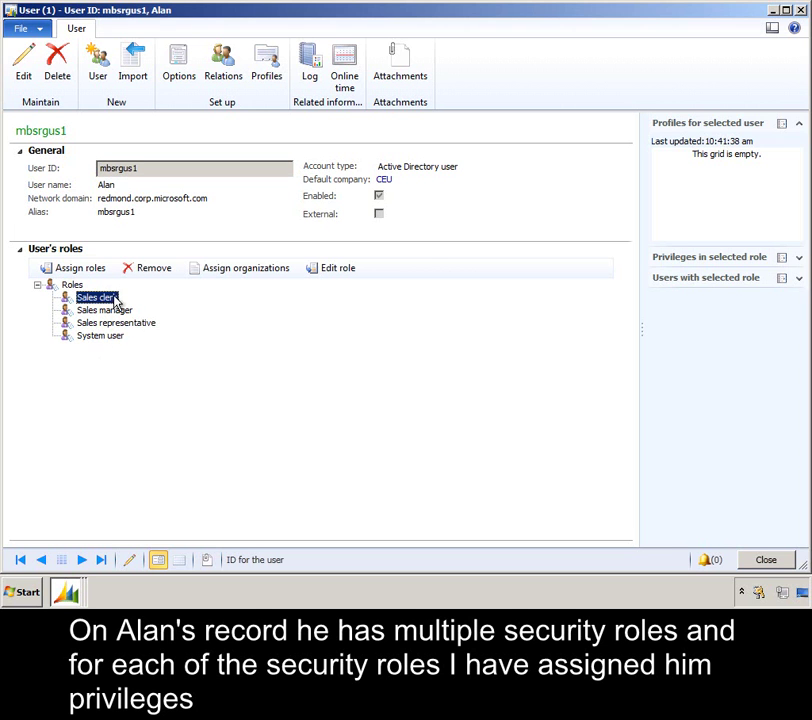
pyautogui.click(222, 270)
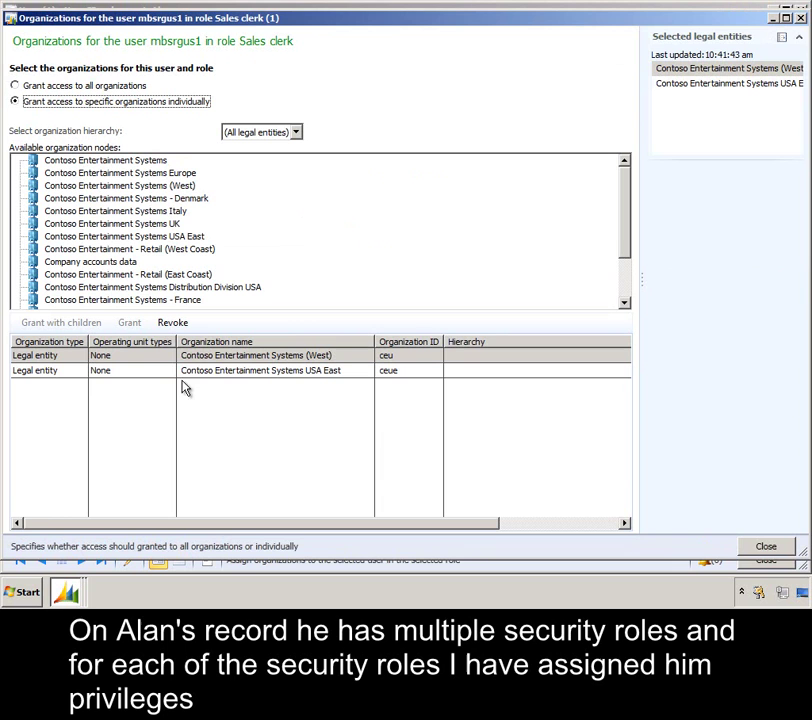
pyautogui.click(748, 548)
pyautogui.click(128, 311)
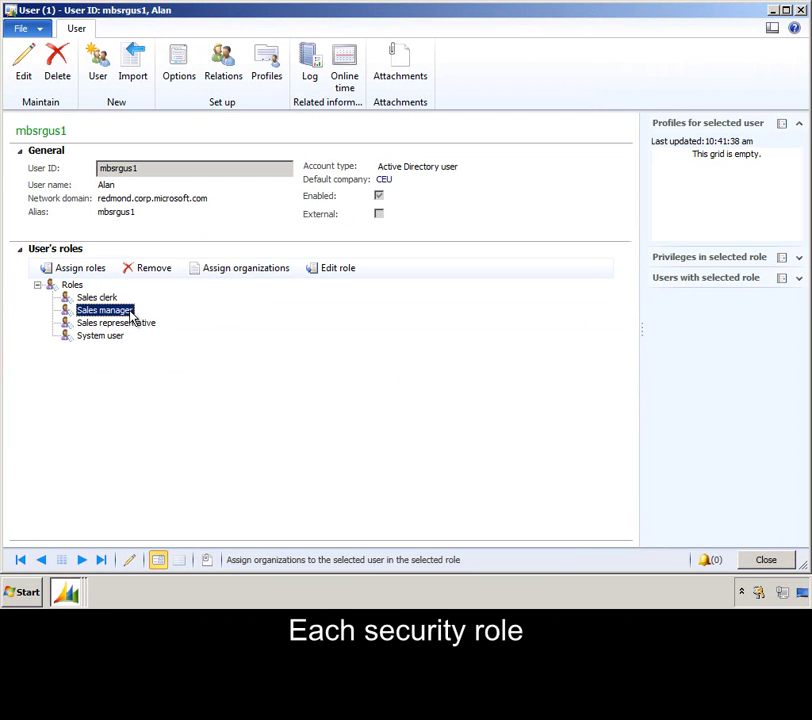
pyautogui.click(254, 276)
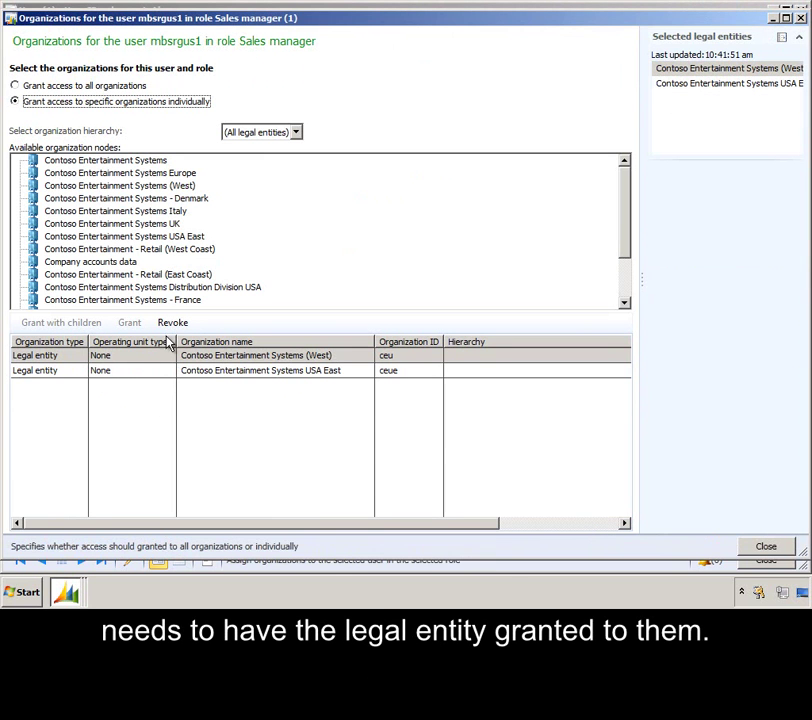
pyautogui.click(763, 546)
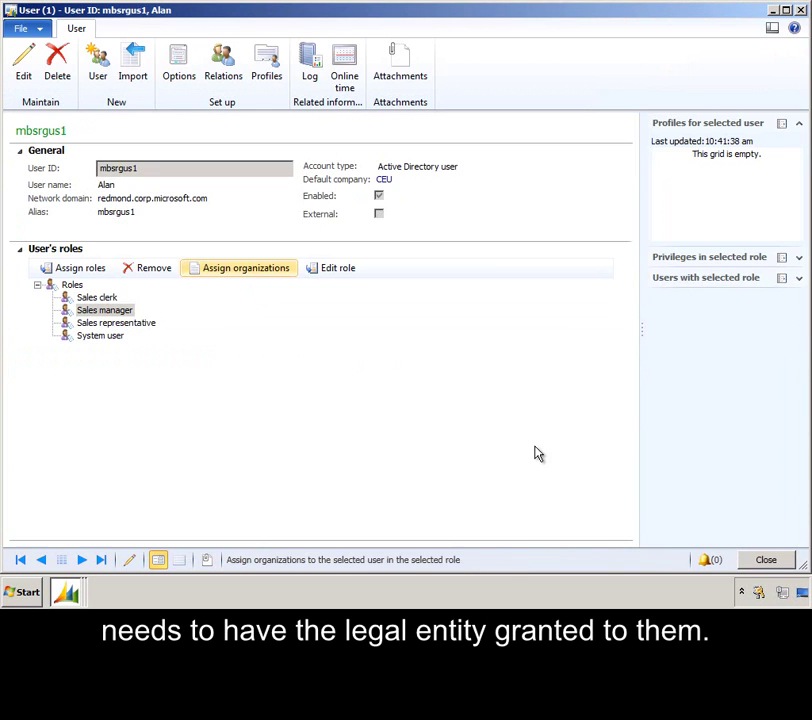
pyautogui.click(800, 10)
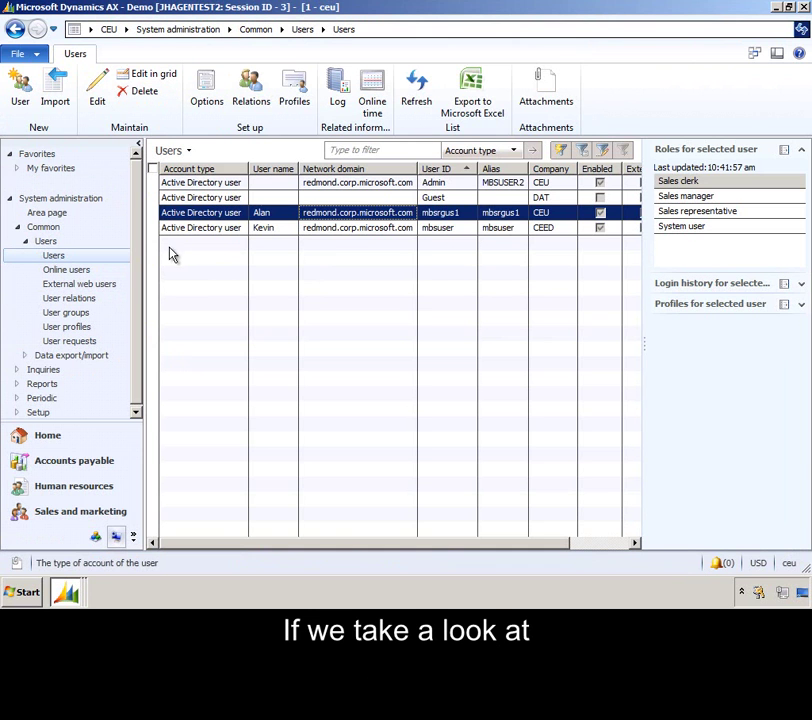
# - Confirm Kevin's Sales clerk role is granted only the Denmark legal entity
pyautogui.doubleClick(209, 228)
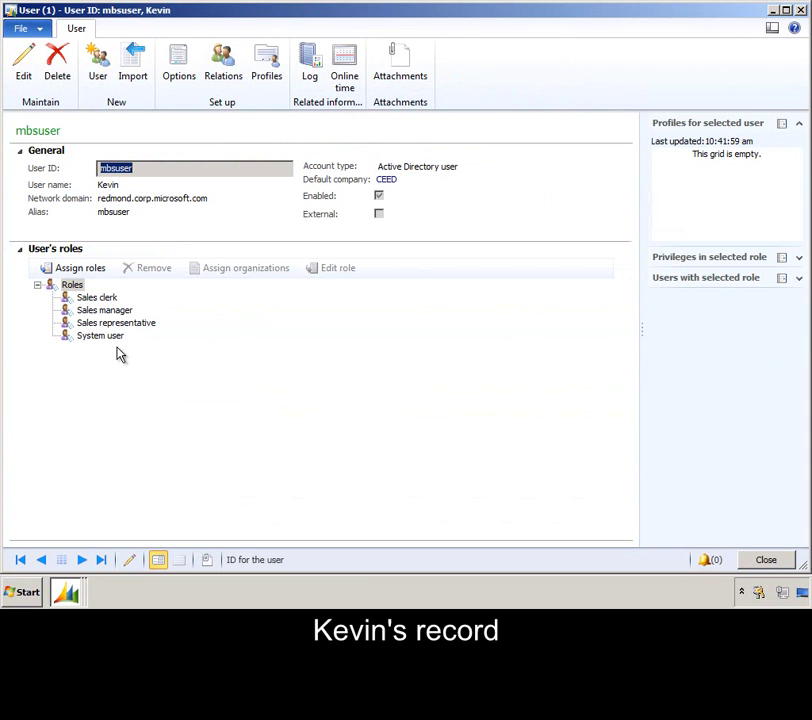
pyautogui.click(105, 297)
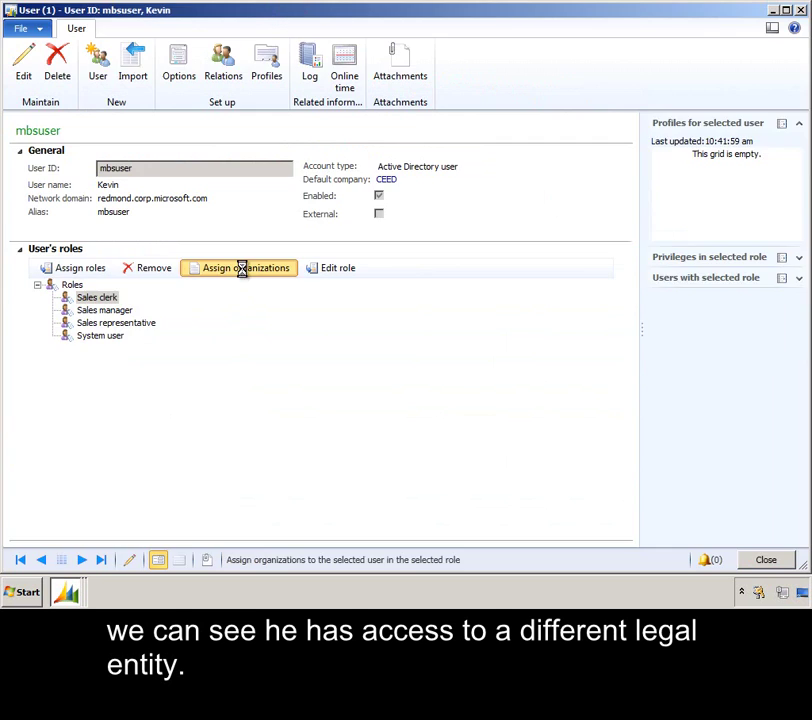
pyautogui.click(242, 268)
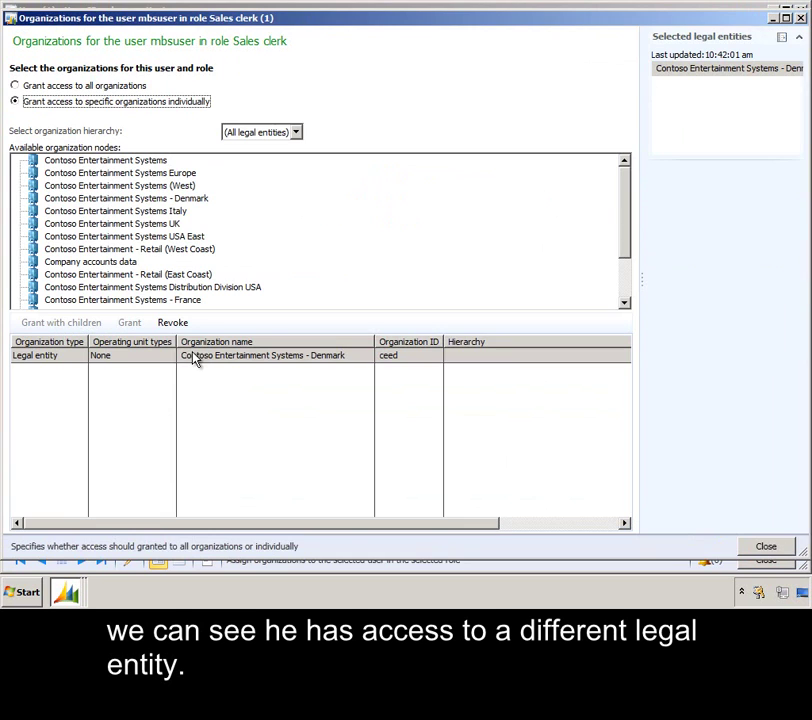
pyautogui.click(766, 548)
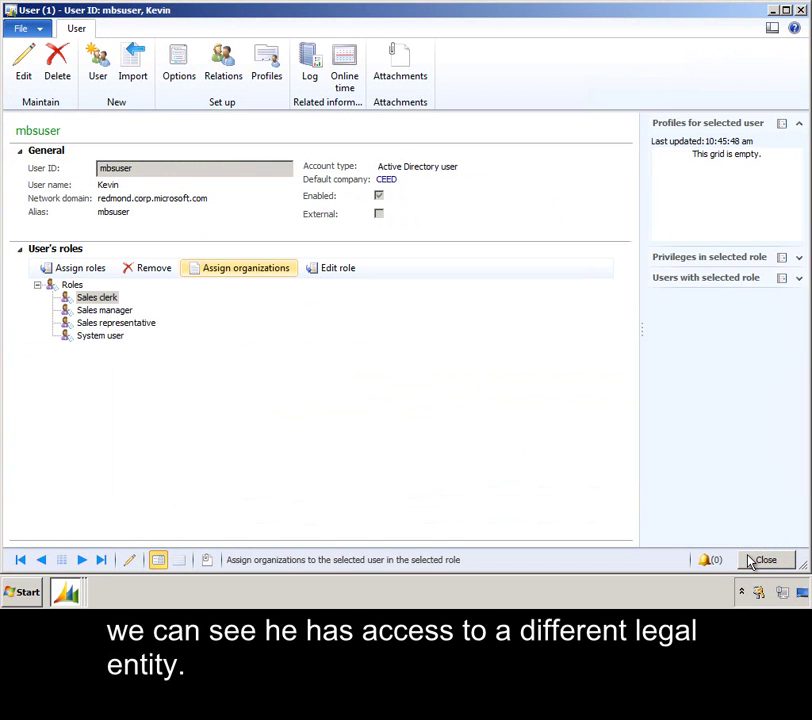
pyautogui.click(752, 561)
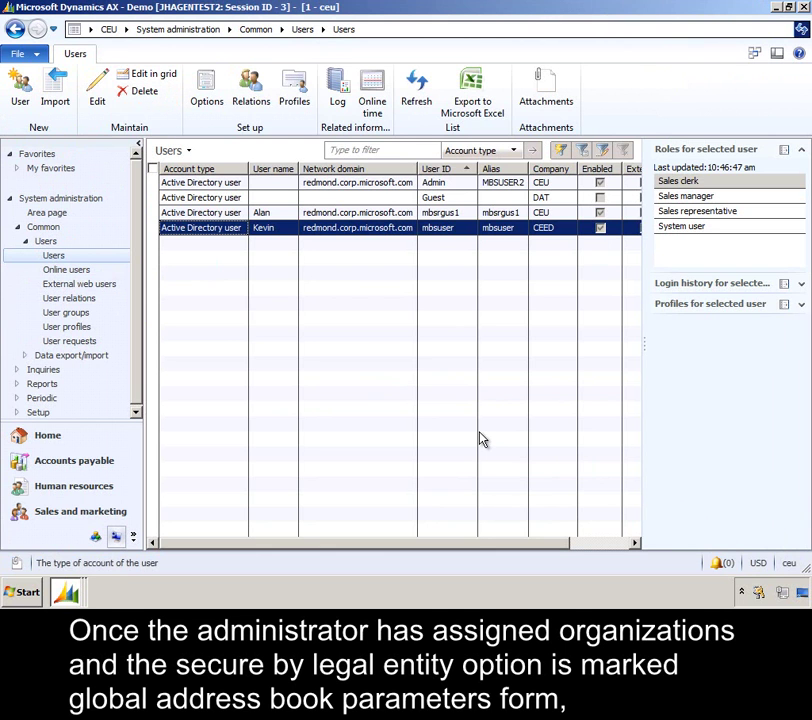
# - Switch to session 4 and review its accessible companies without changing company
pyautogui.click(65, 592)
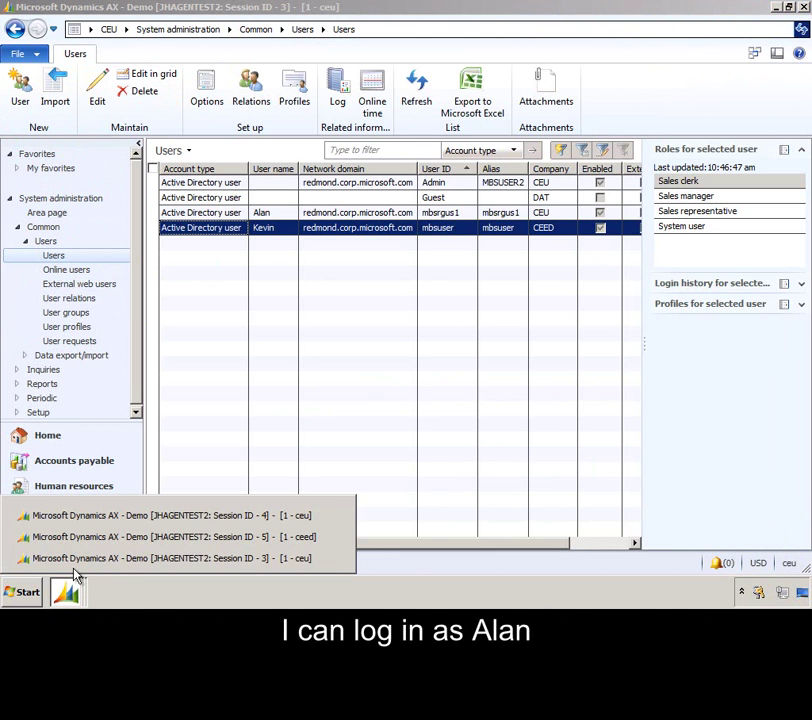
pyautogui.click(108, 516)
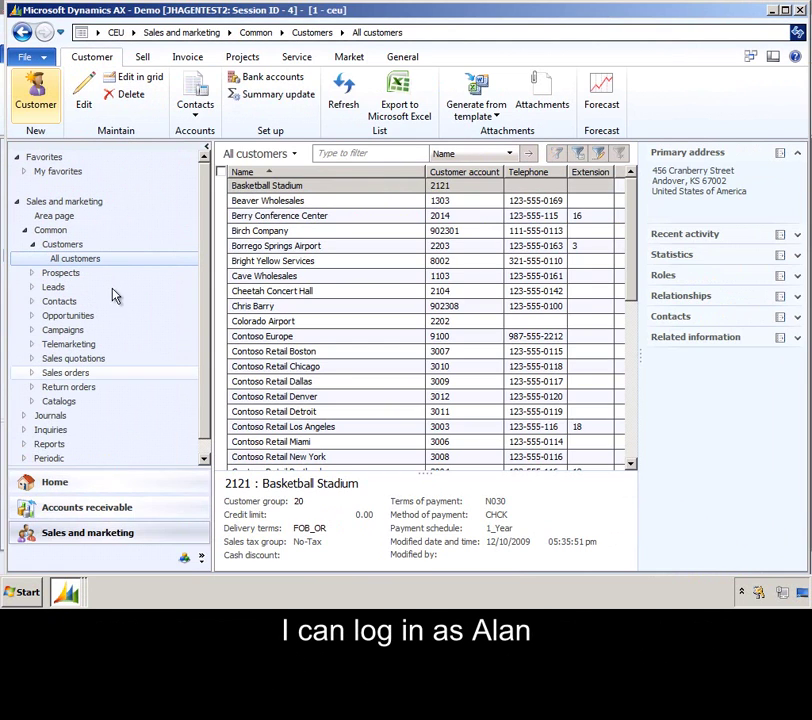
pyautogui.click(99, 33)
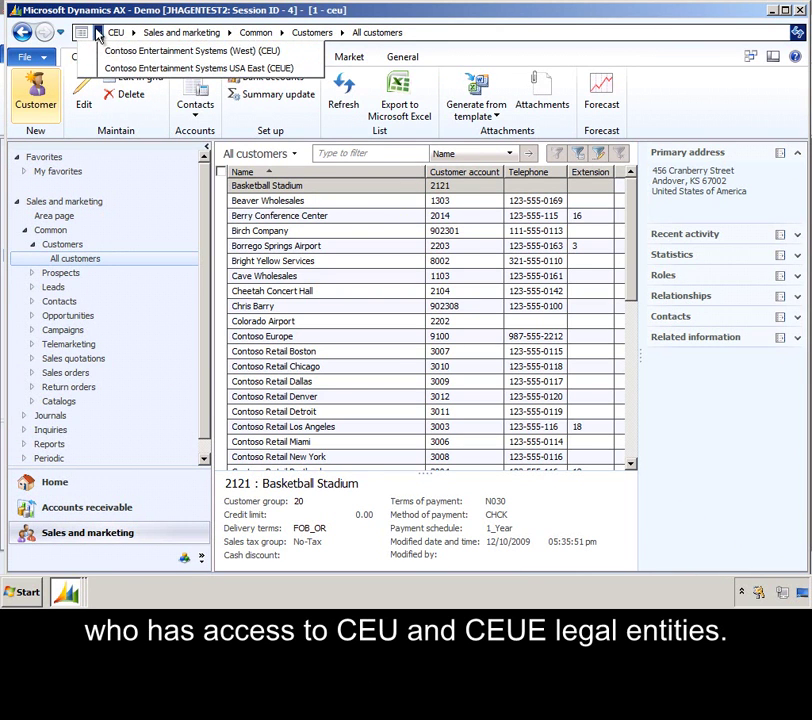
pyautogui.click(99, 33)
# - Check roles of A. Datum parties and Ads Interactive in a new customer's Name lookup, then cancel
pyautogui.click(36, 100)
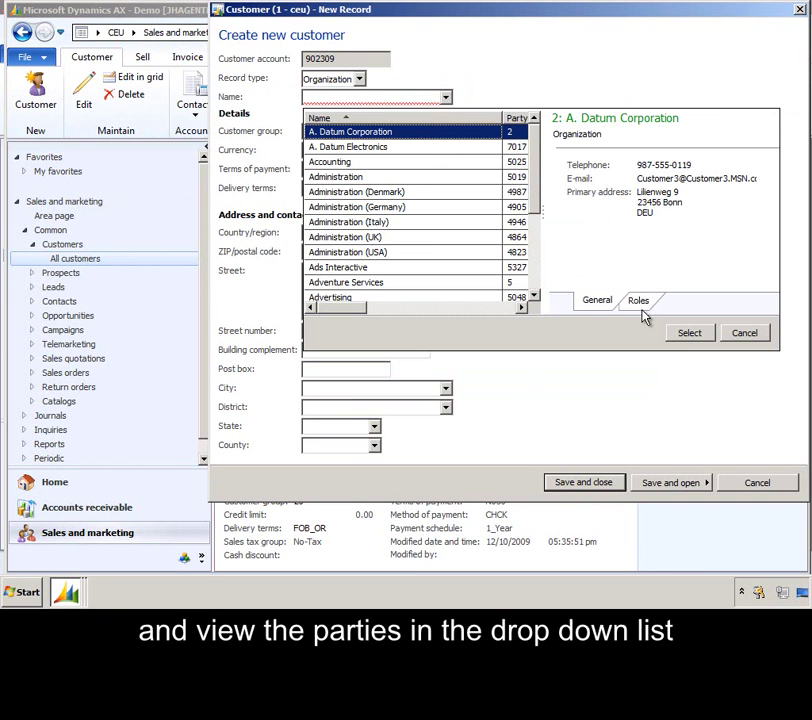
pyautogui.click(641, 305)
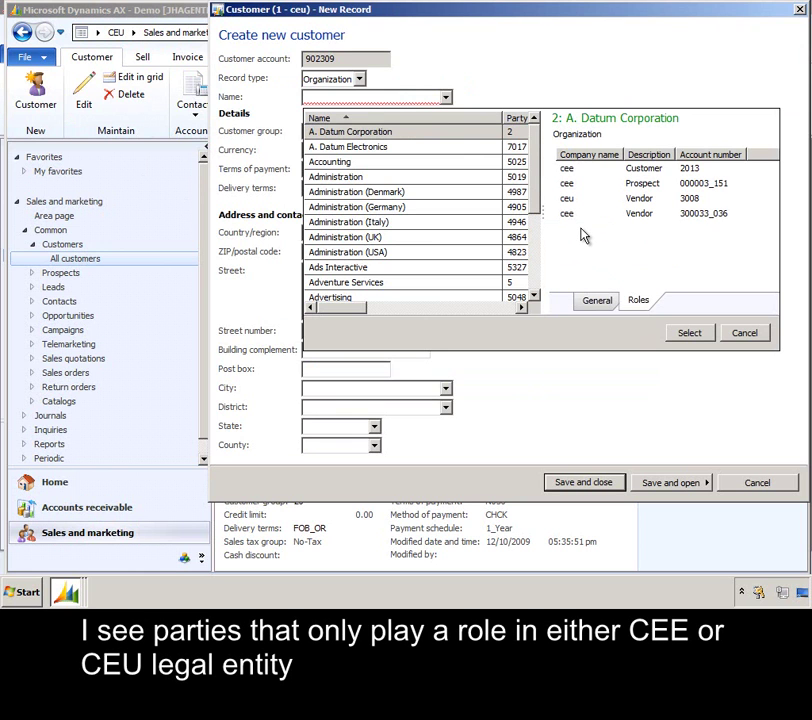
pyautogui.click(400, 148)
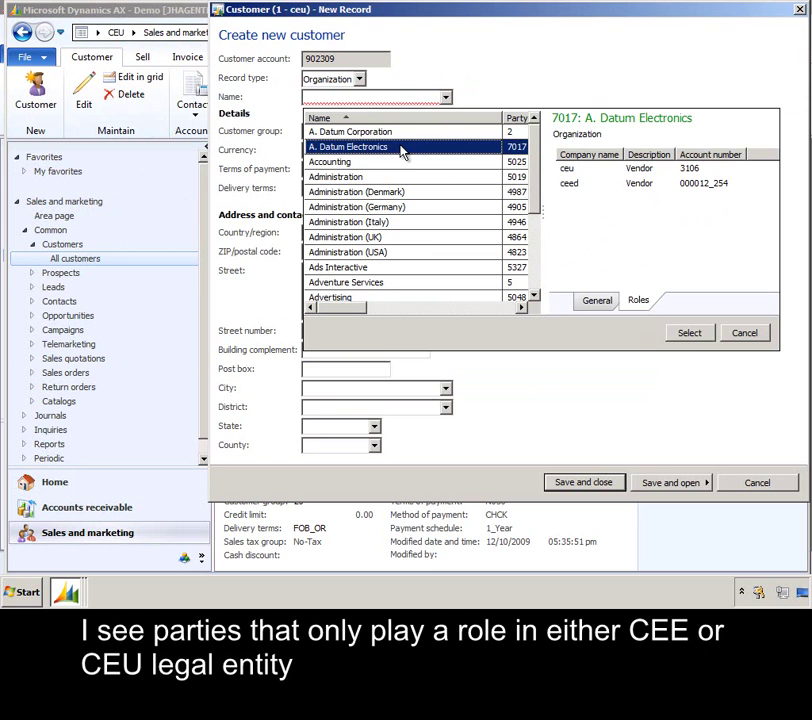
pyautogui.click(392, 269)
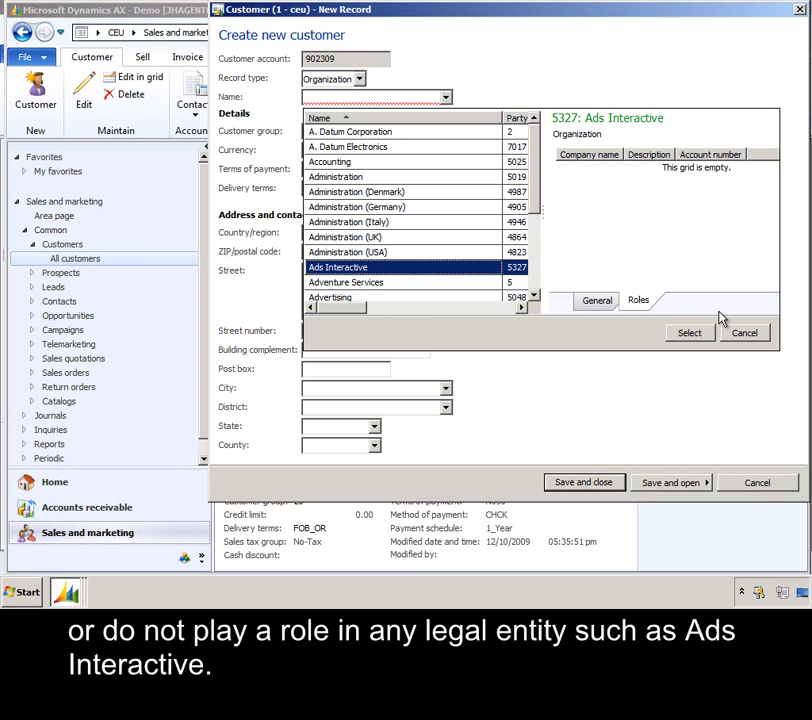
pyautogui.click(741, 339)
pyautogui.click(772, 484)
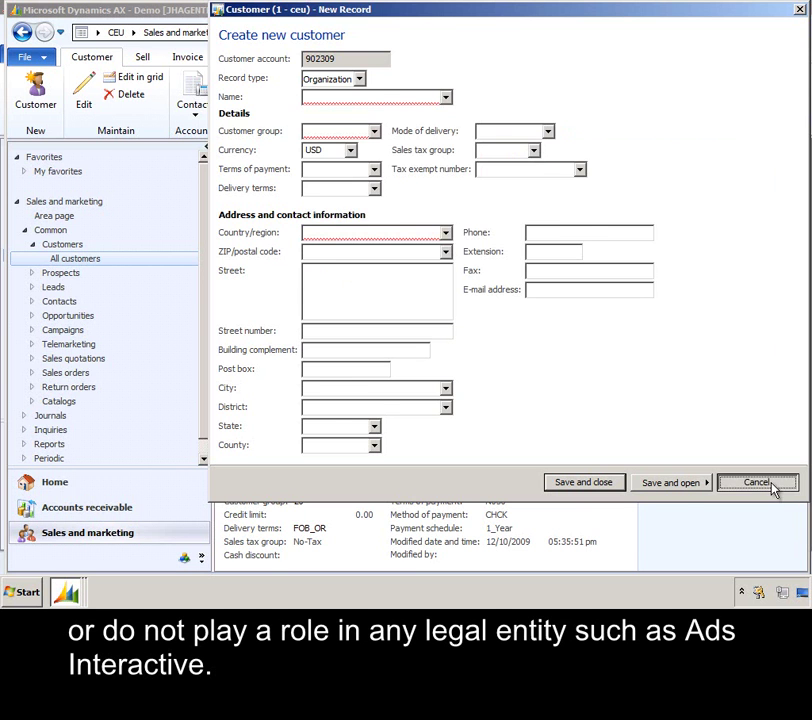
# - In the ceed session, start a new customer and check A. Datum Electronics' and Ads Interactive's roles
pyautogui.click(68, 596)
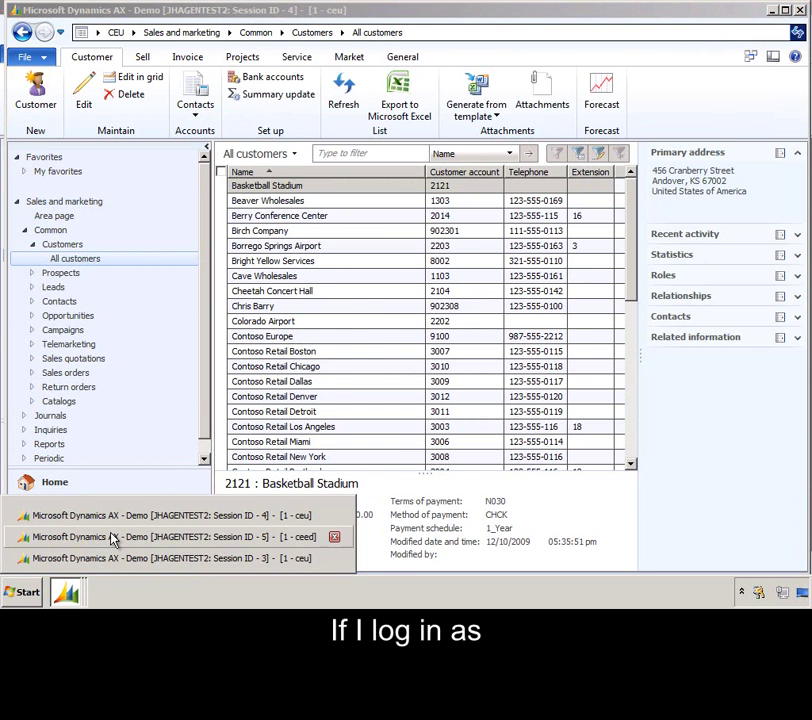
pyautogui.click(112, 536)
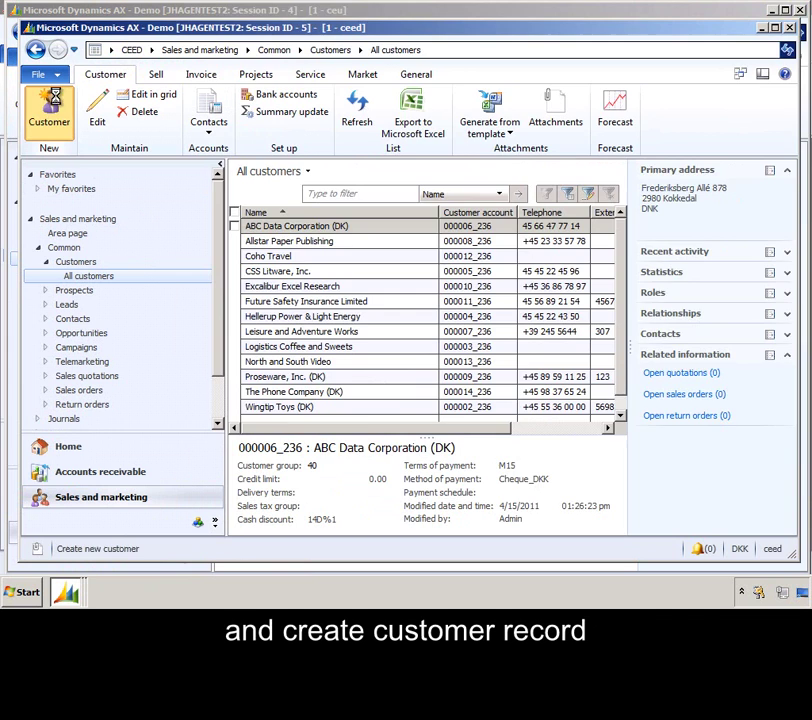
pyautogui.hotkey('ctrl', 'n')
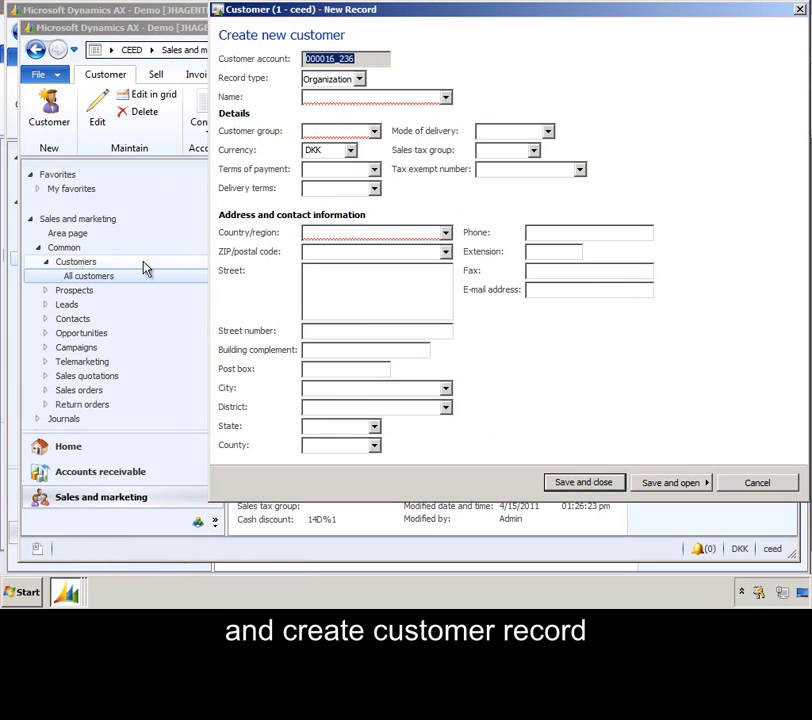
pyautogui.click(444, 97)
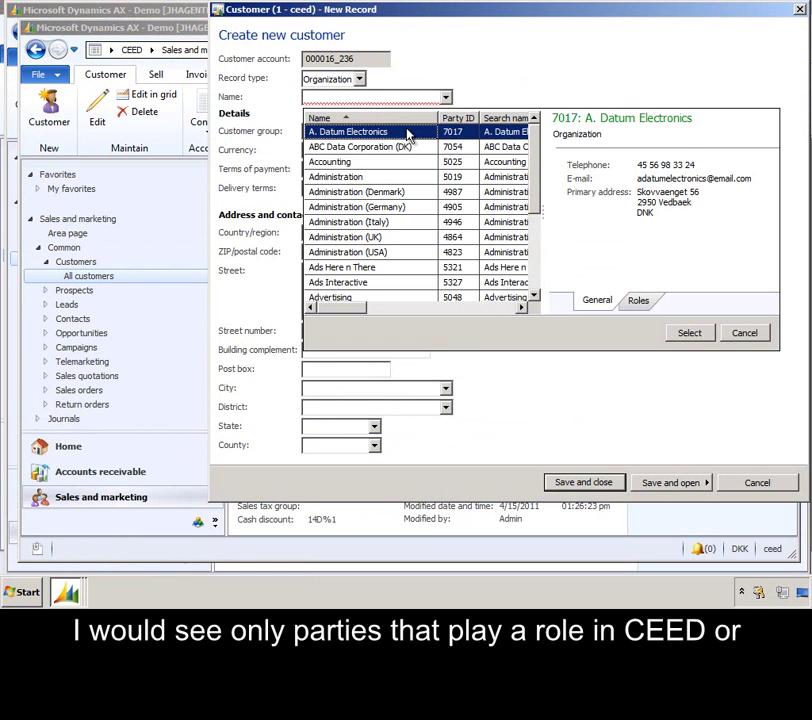
pyautogui.click(639, 302)
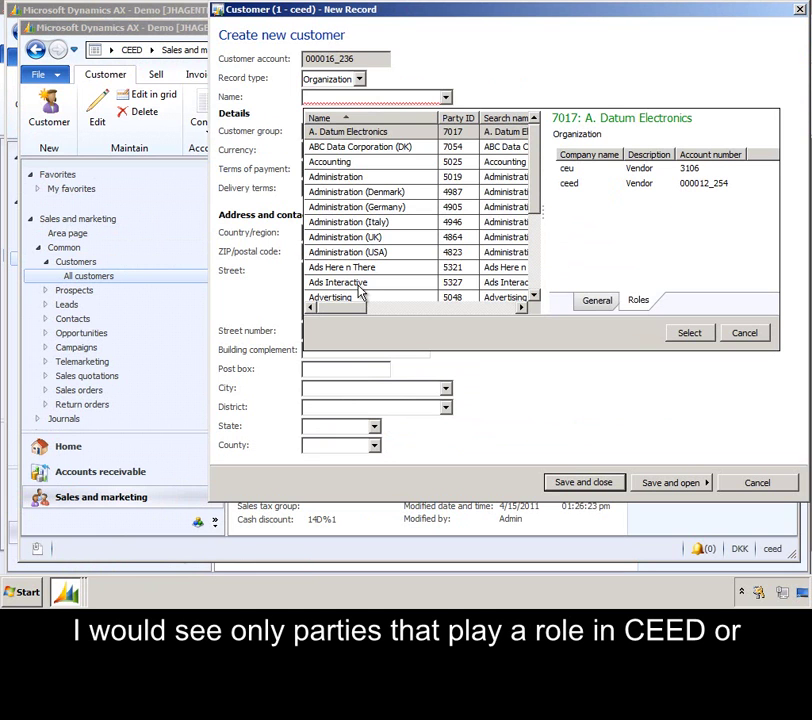
pyautogui.click(359, 287)
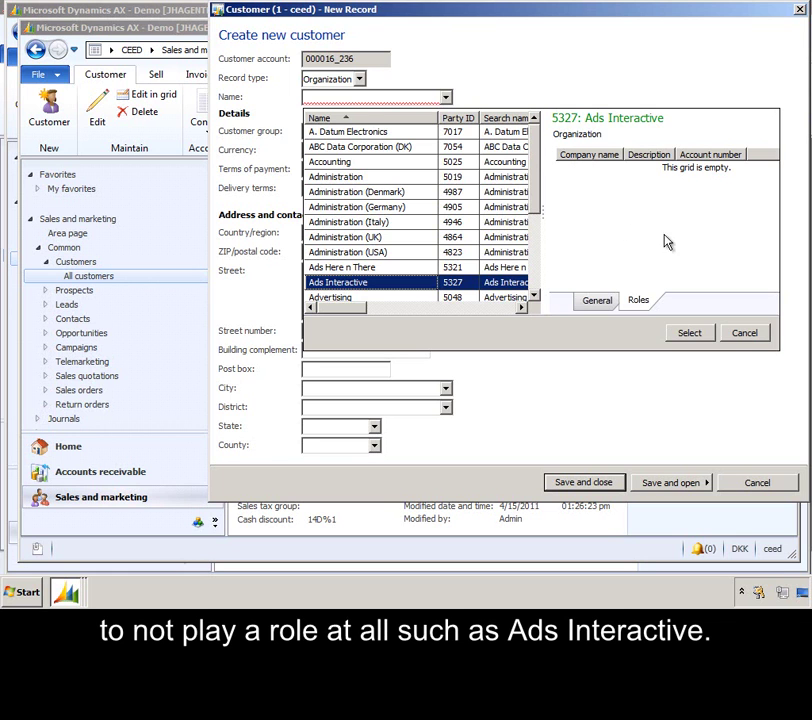
pyautogui.click(744, 334)
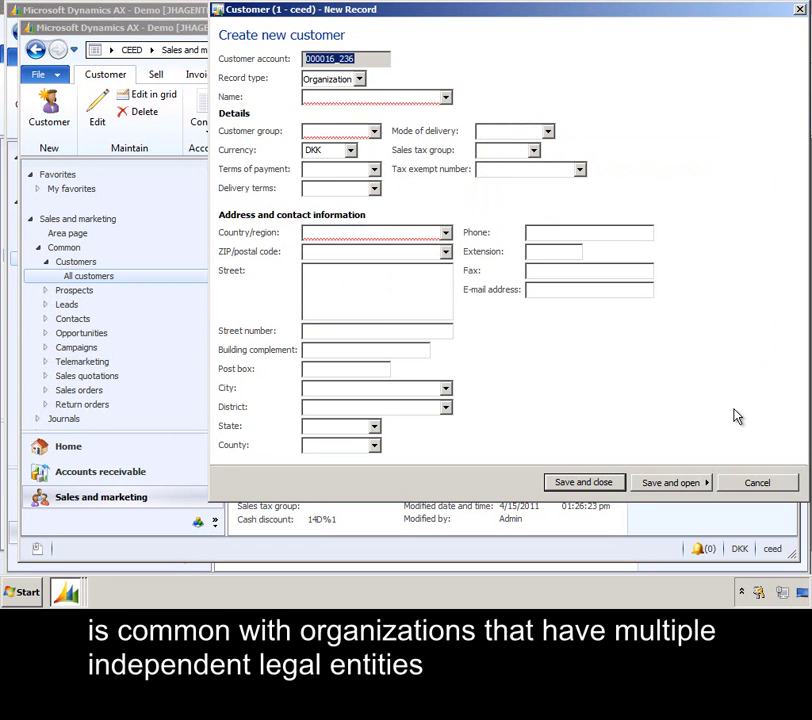
# - Cancel the customer form and add A. Datum Corporation to address book B3 alongside B2
pyautogui.click(776, 486)
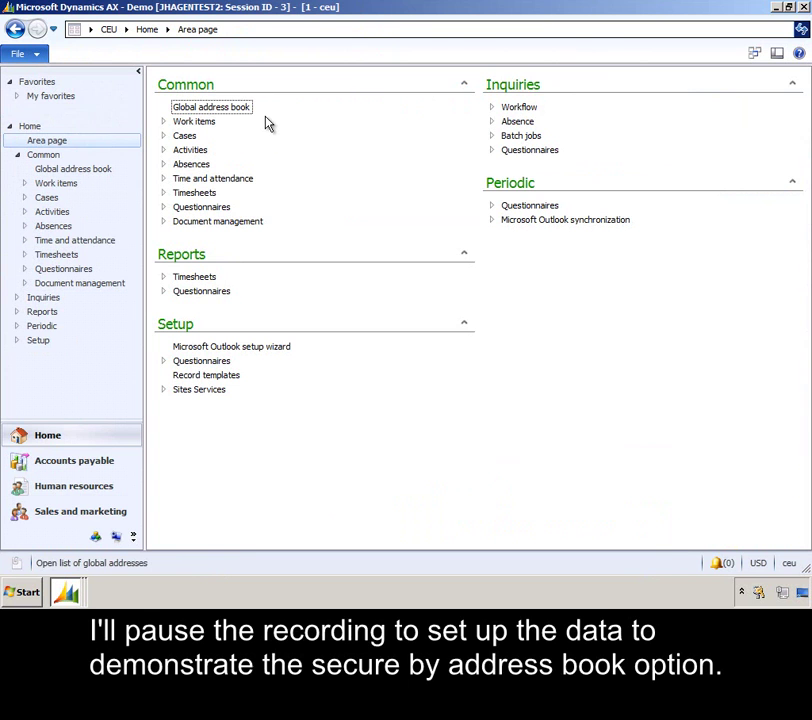
pyautogui.click(242, 108)
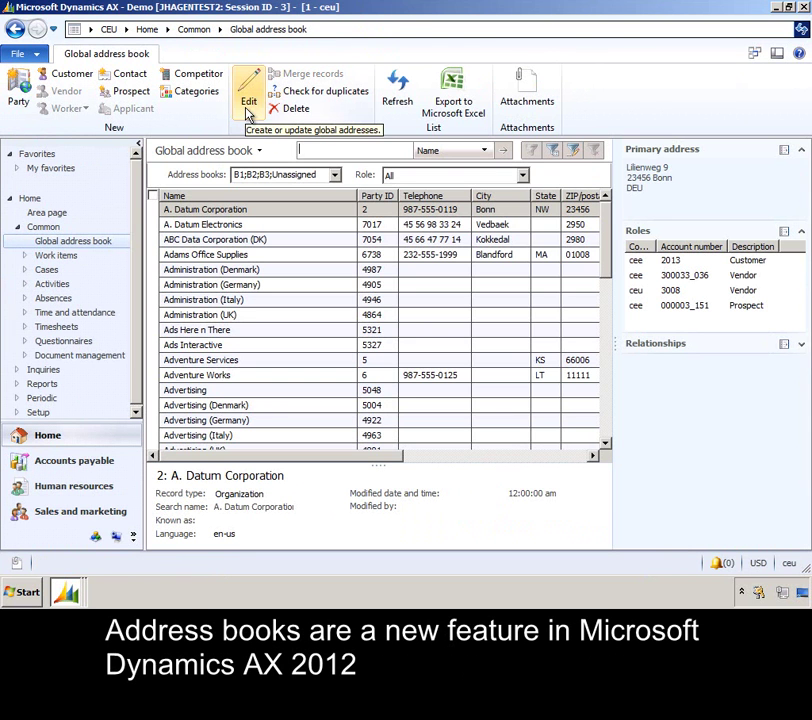
pyautogui.click(263, 212)
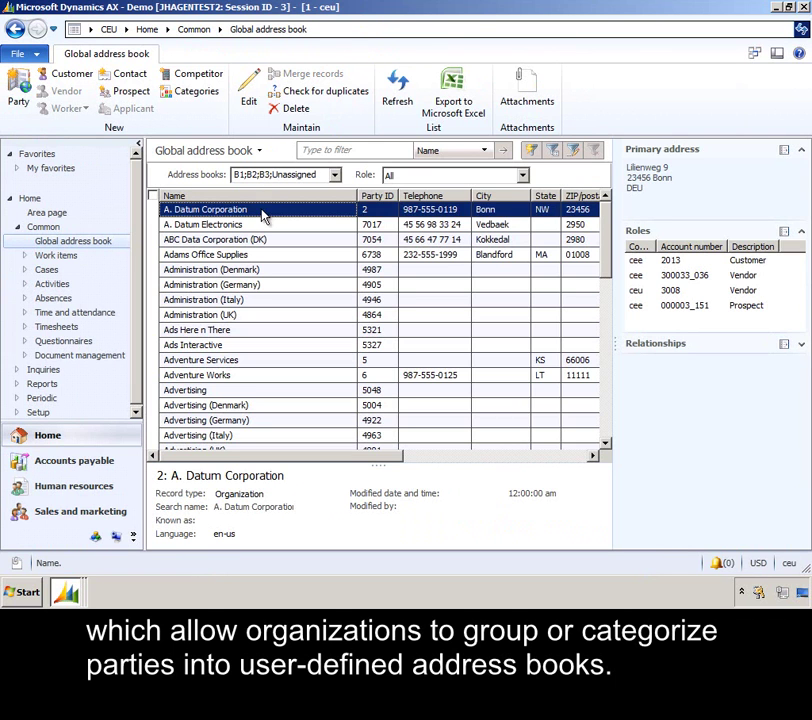
pyautogui.click(255, 100)
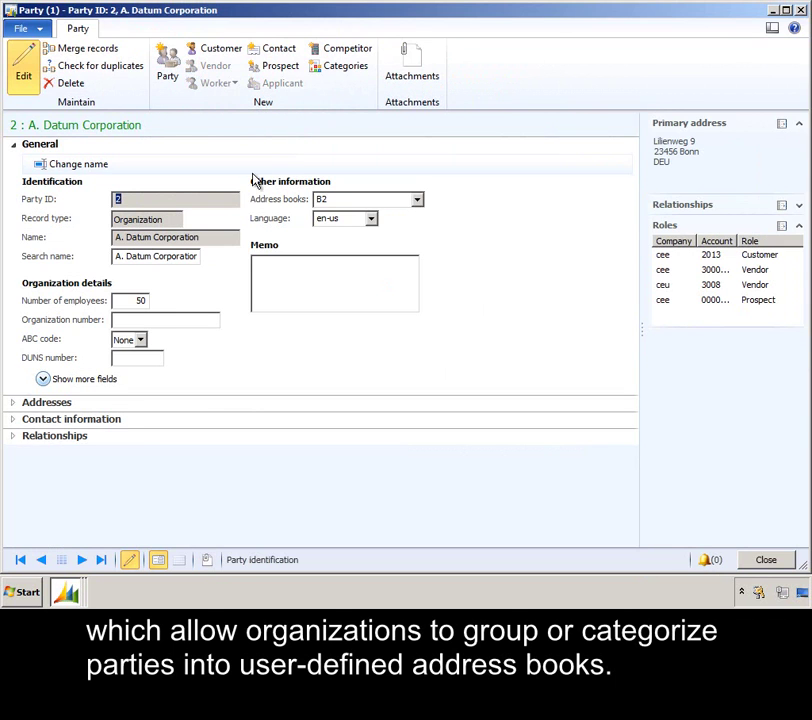
pyautogui.click(418, 201)
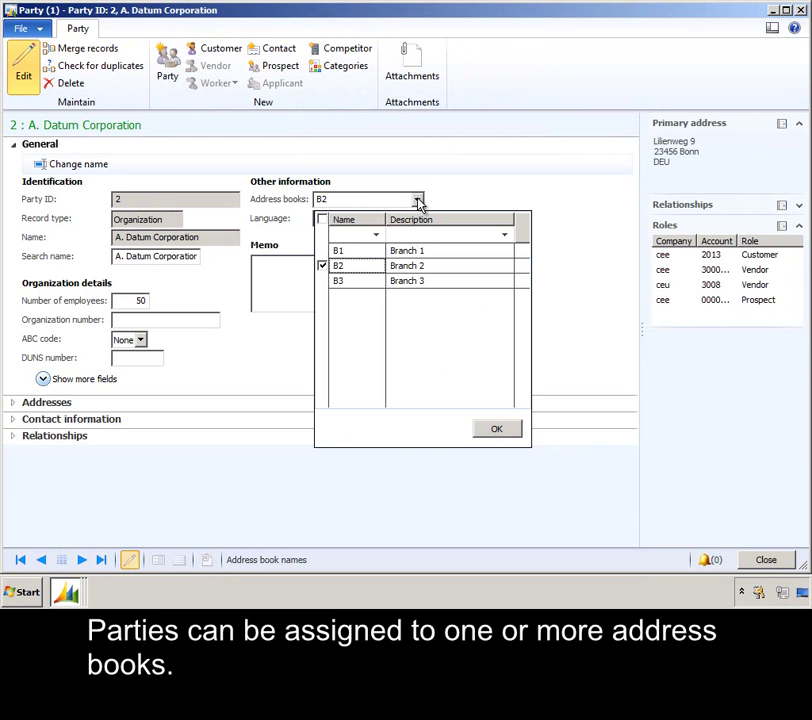
pyautogui.click(325, 283)
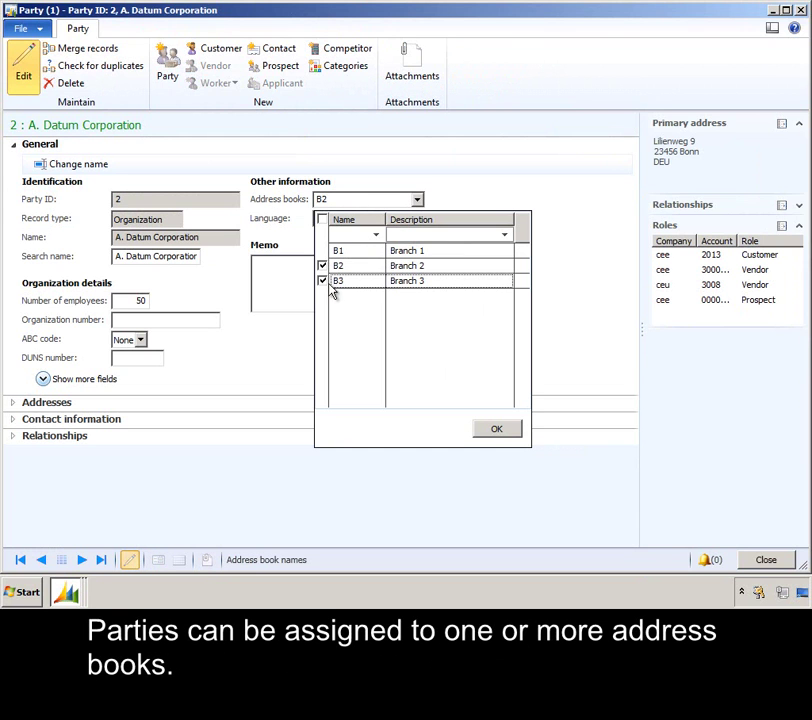
pyautogui.click(512, 431)
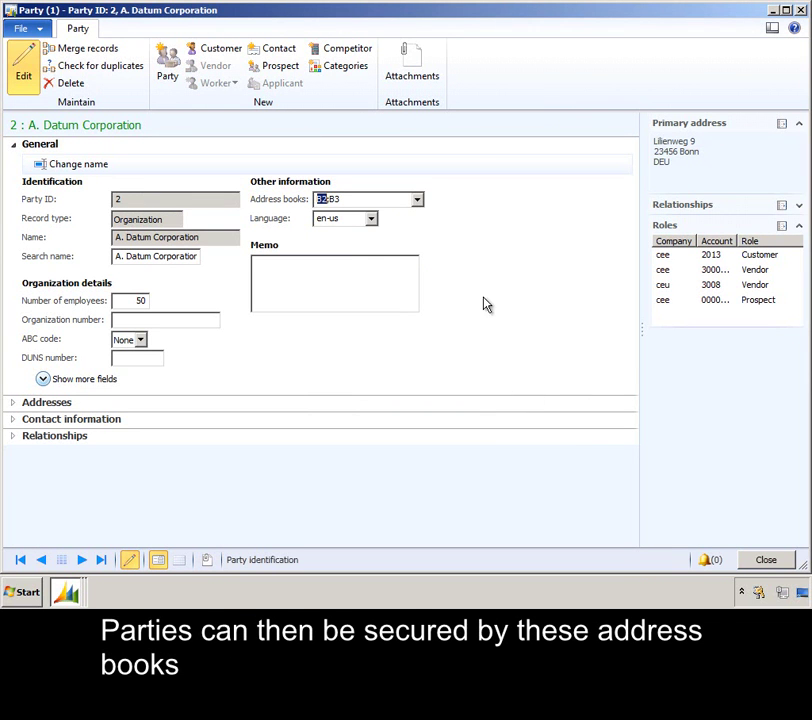
pyautogui.click(766, 561)
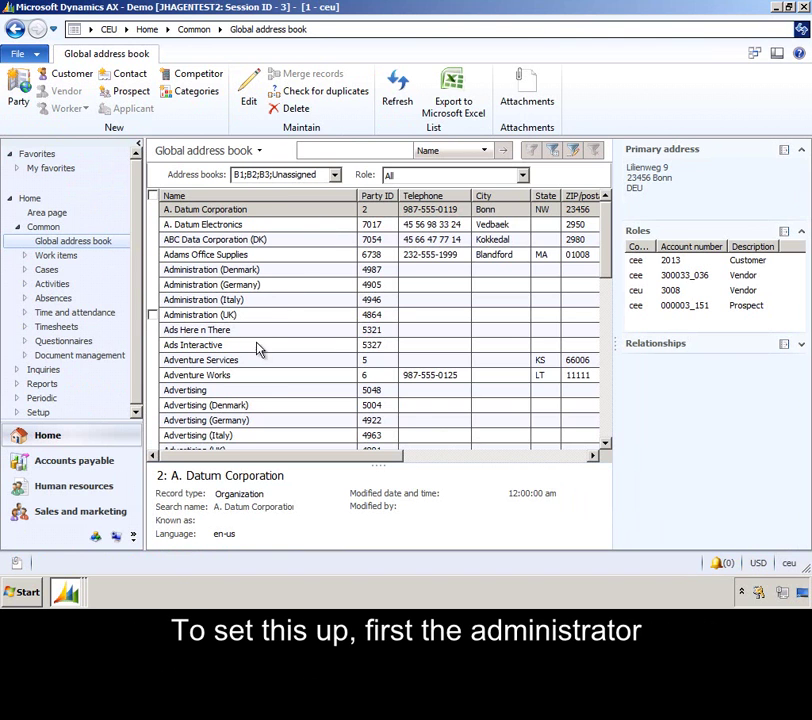
# - Review the members of the Branch 1, Branch 2 and All Users teams
pyautogui.click(97, 538)
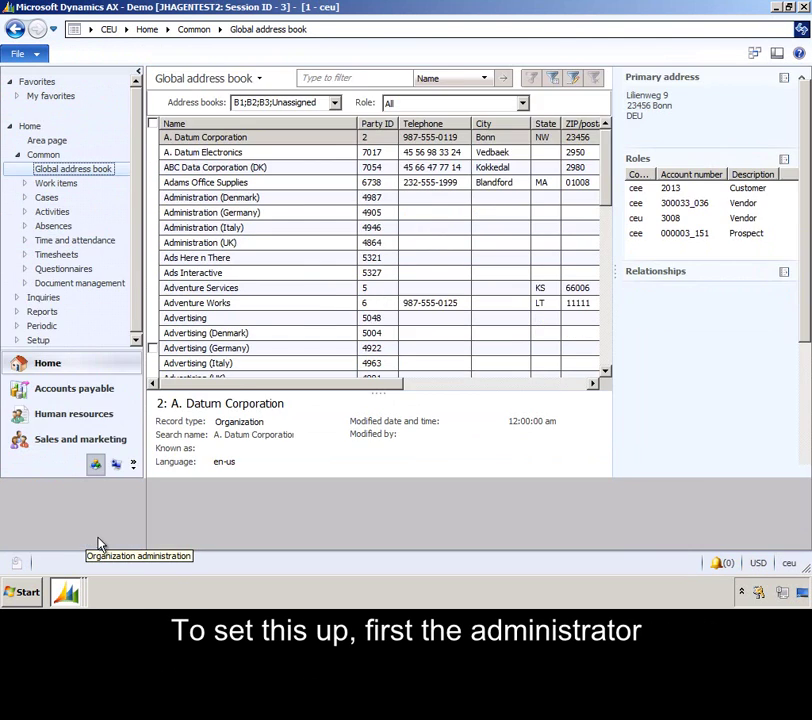
pyautogui.click(194, 304)
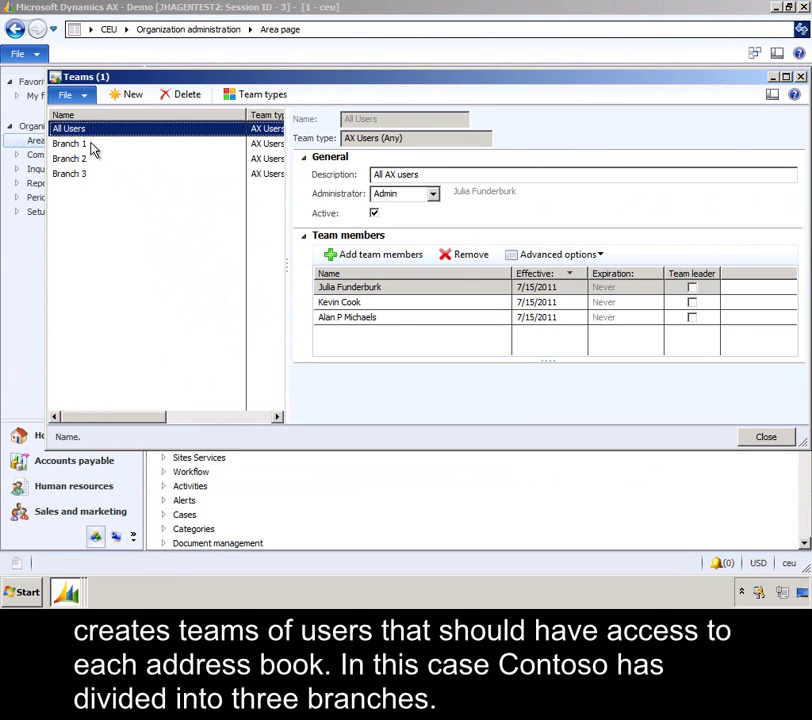
pyautogui.click(92, 147)
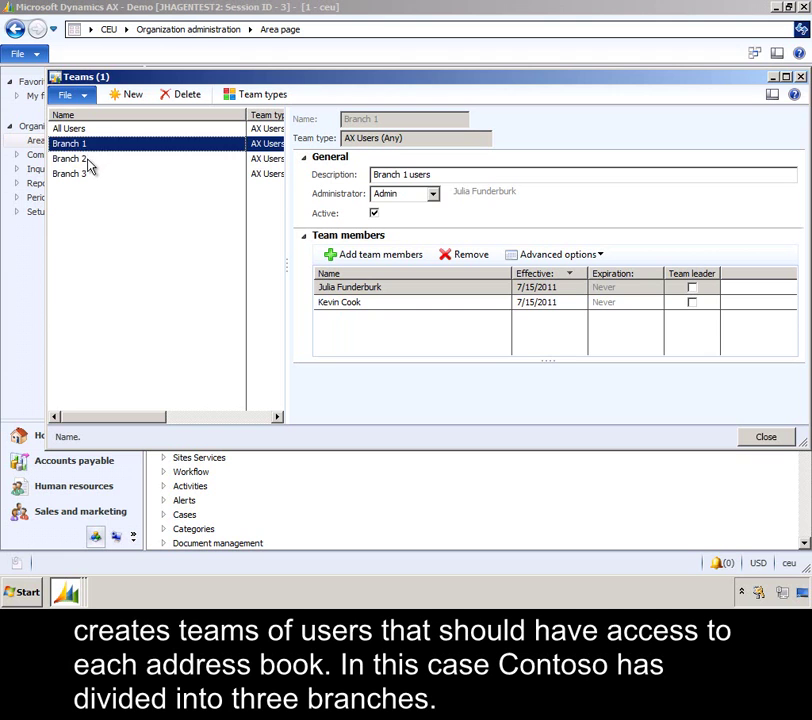
pyautogui.click(88, 164)
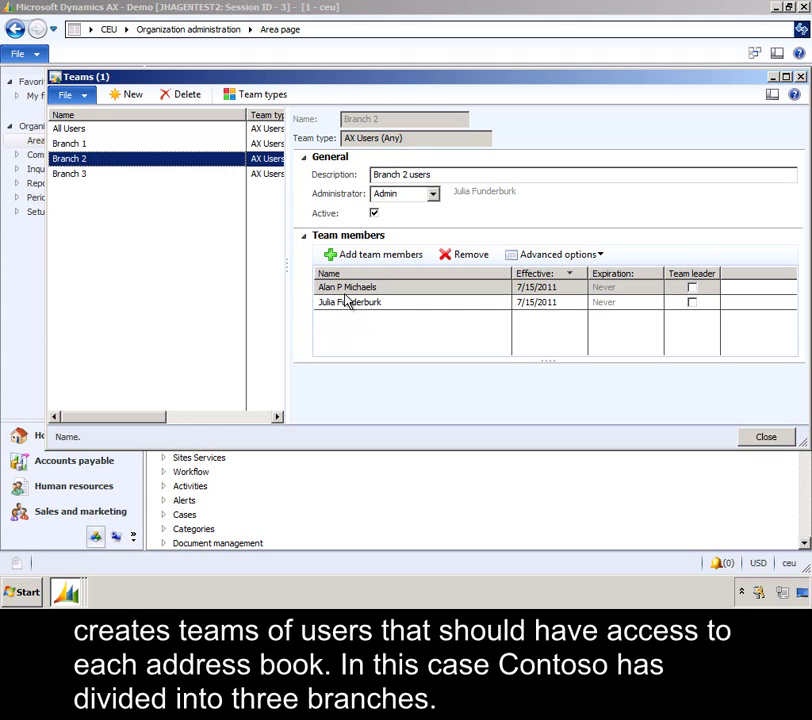
pyautogui.click(346, 302)
pyautogui.click(76, 130)
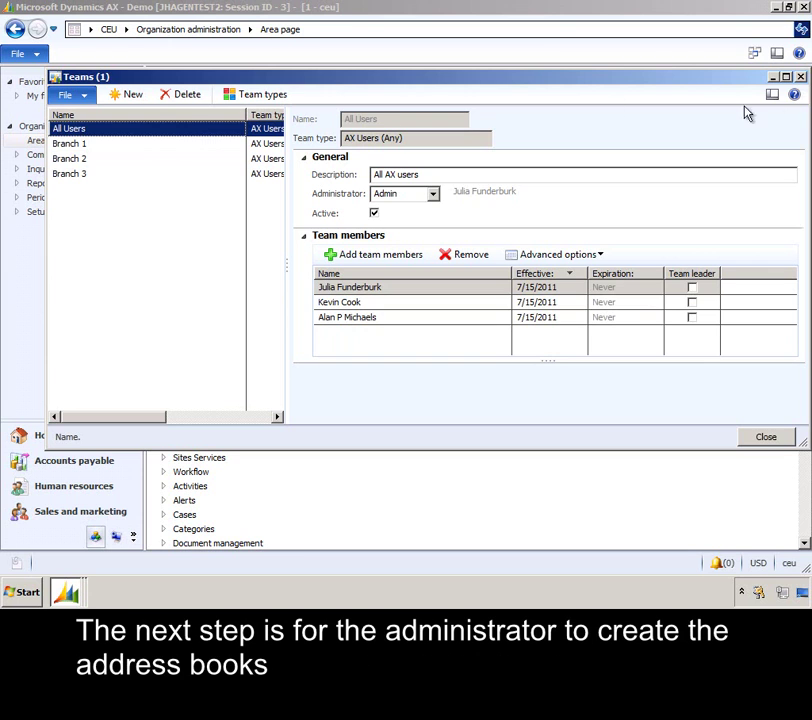
# - Inspect the B2 and B3 address book entries and open their team assignments
pyautogui.click(802, 77)
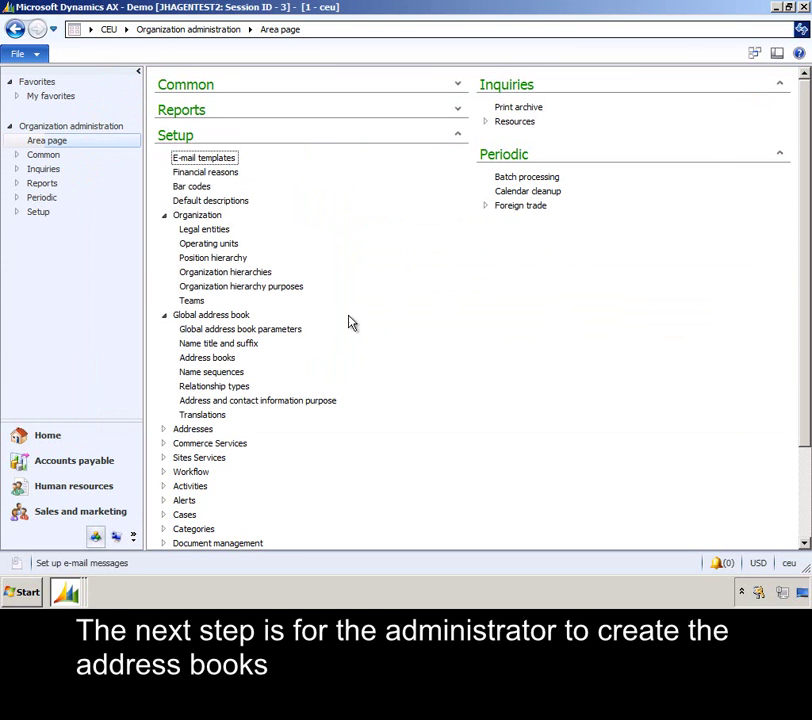
pyautogui.click(210, 358)
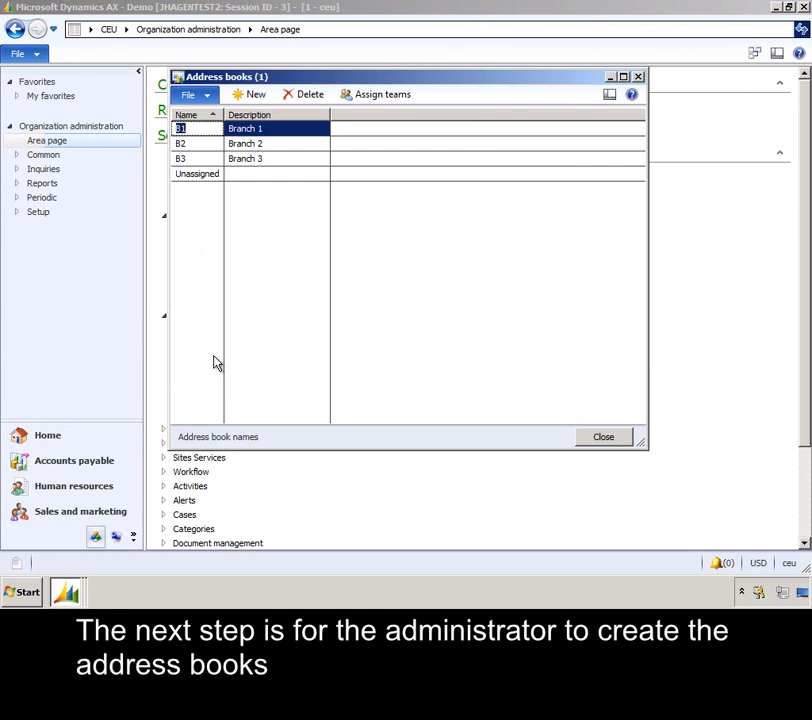
pyautogui.click(265, 143)
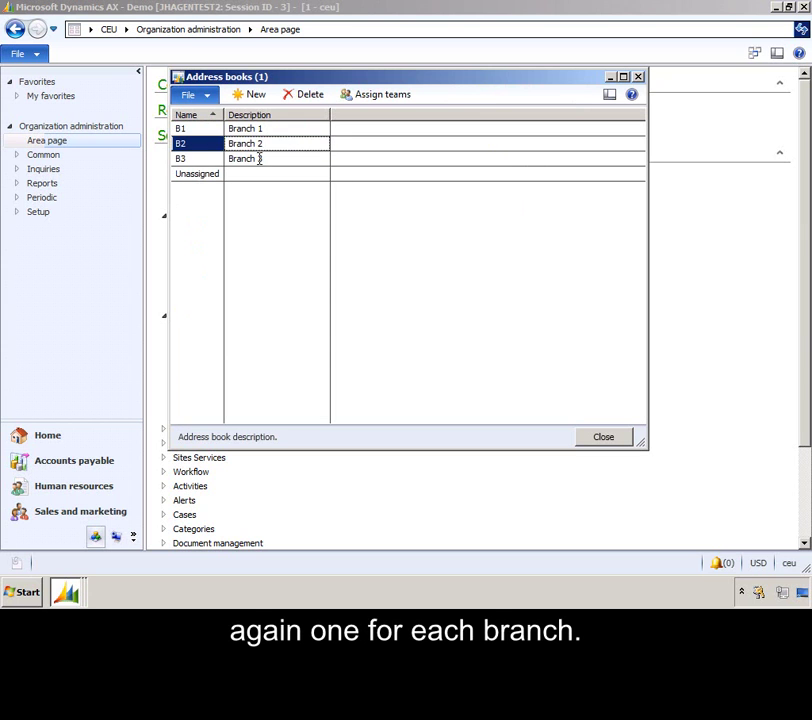
pyautogui.click(259, 159)
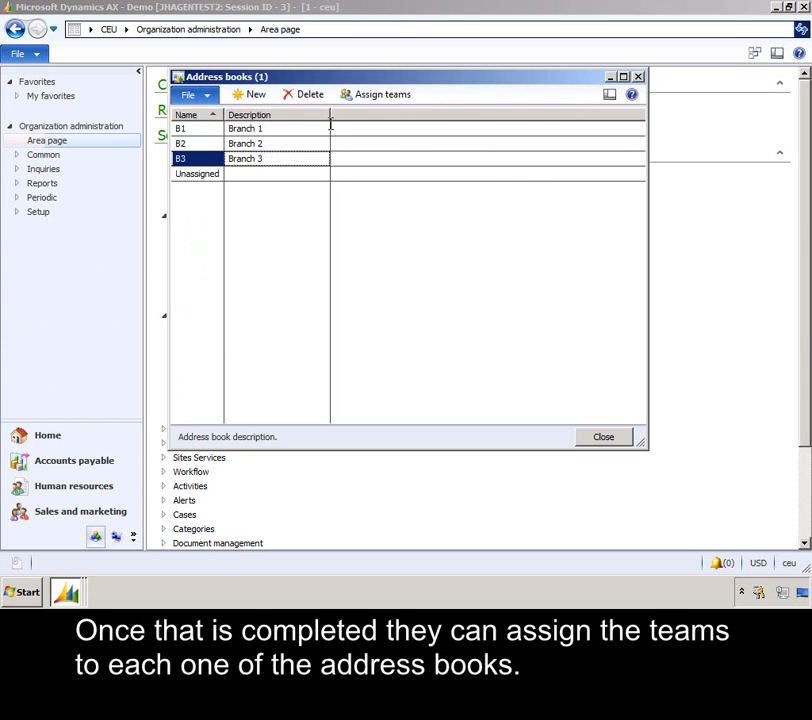
pyautogui.click(384, 99)
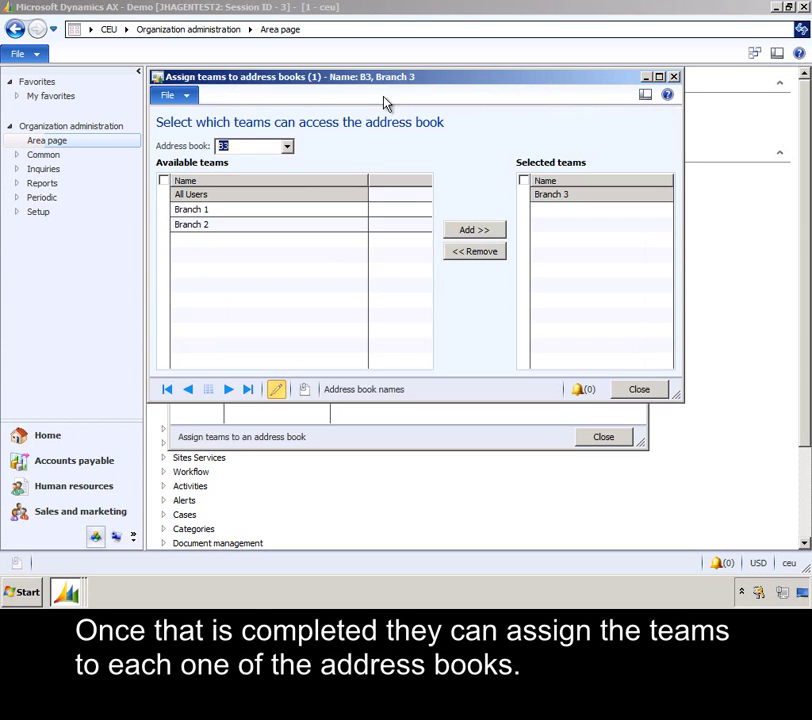
# - Review teams assigned to B1 and B2, then choose address book B3 for assignment
pyautogui.click(287, 146)
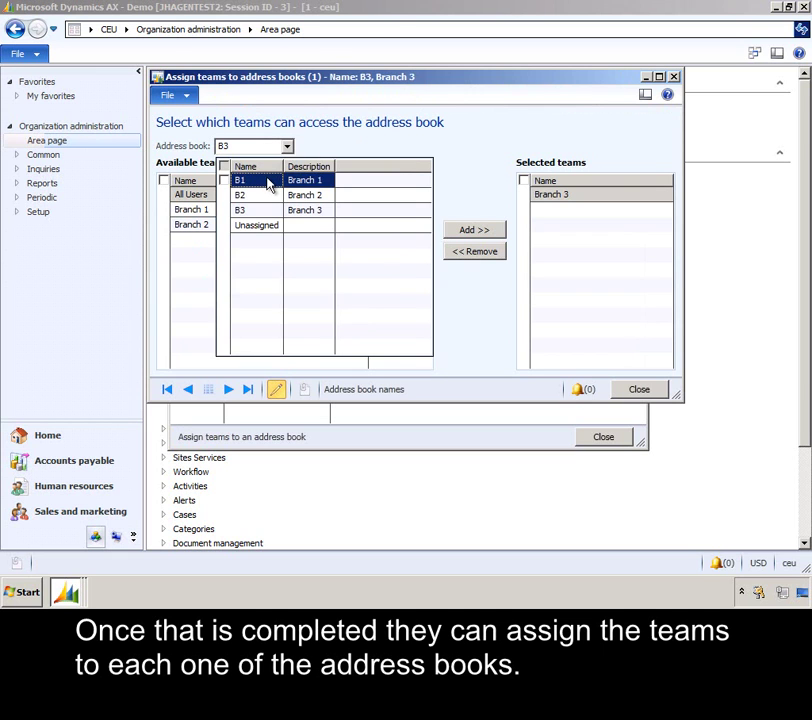
pyautogui.click(268, 181)
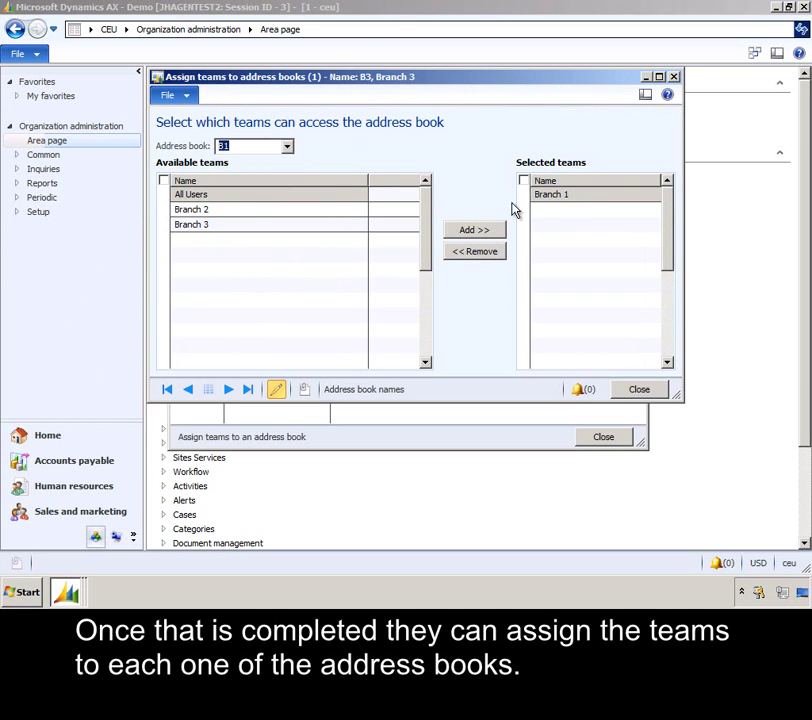
pyautogui.click(287, 148)
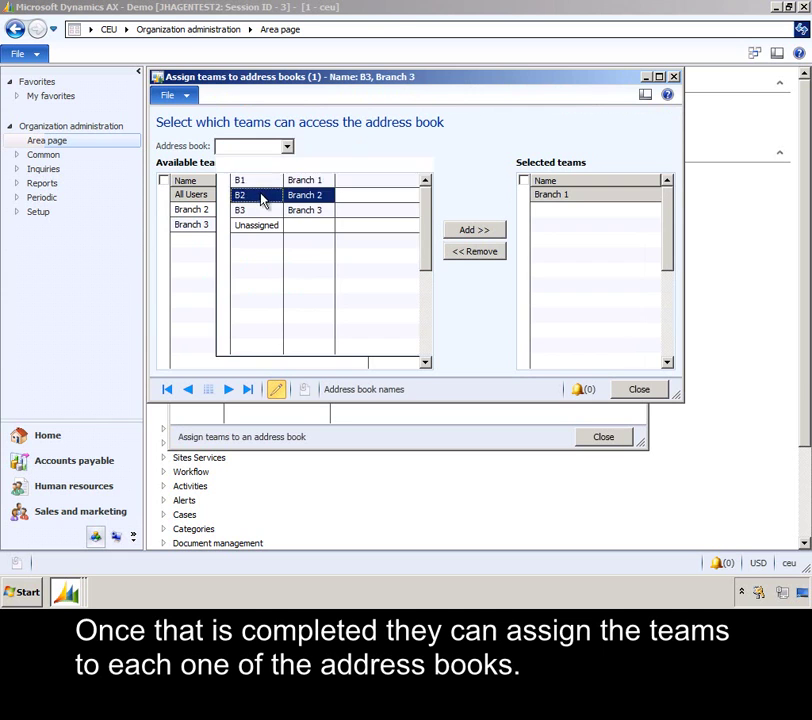
pyautogui.click(263, 199)
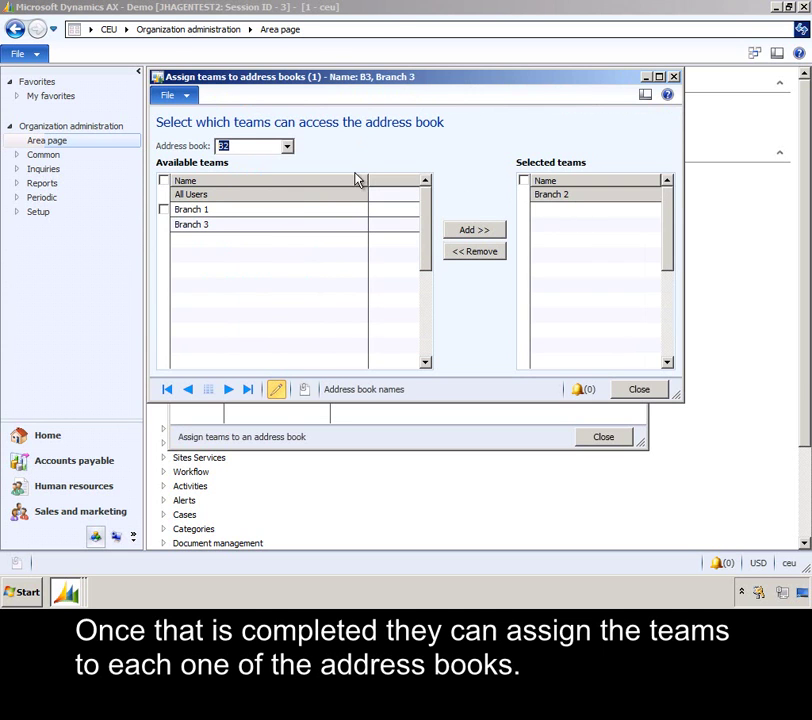
pyautogui.click(288, 147)
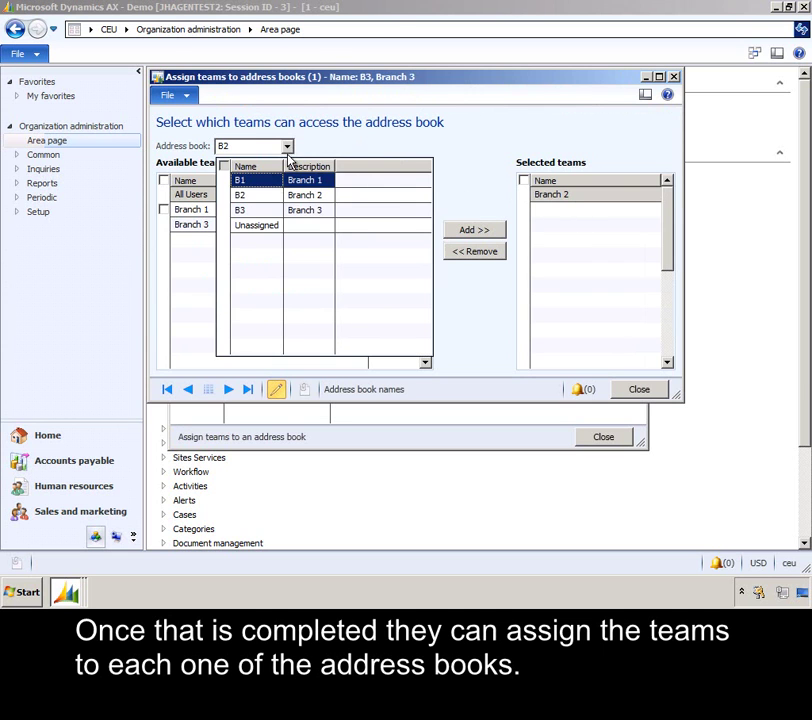
pyautogui.click(262, 211)
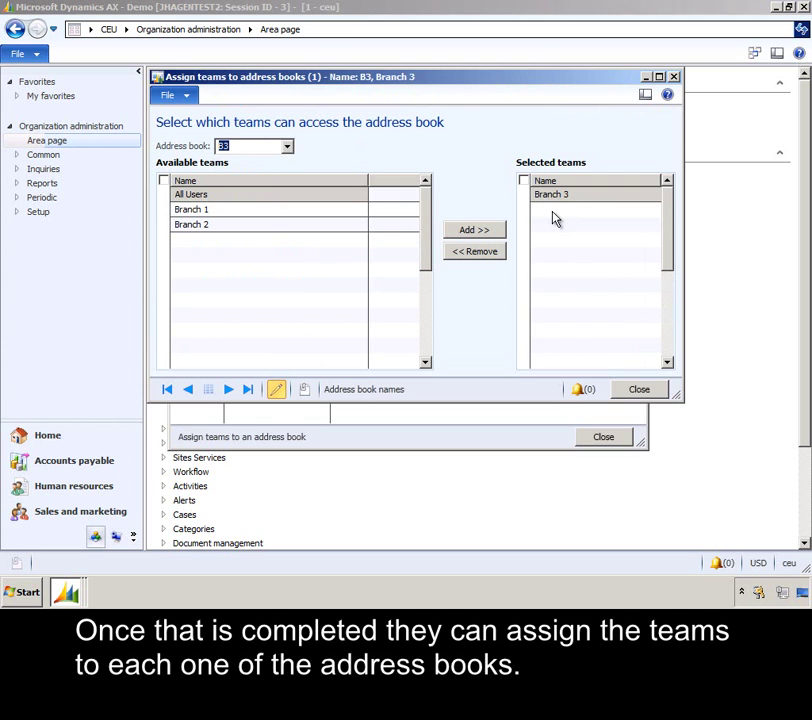
# - Enable Secure by address book in the Global address book parameters' security policy options
pyautogui.click(639, 389)
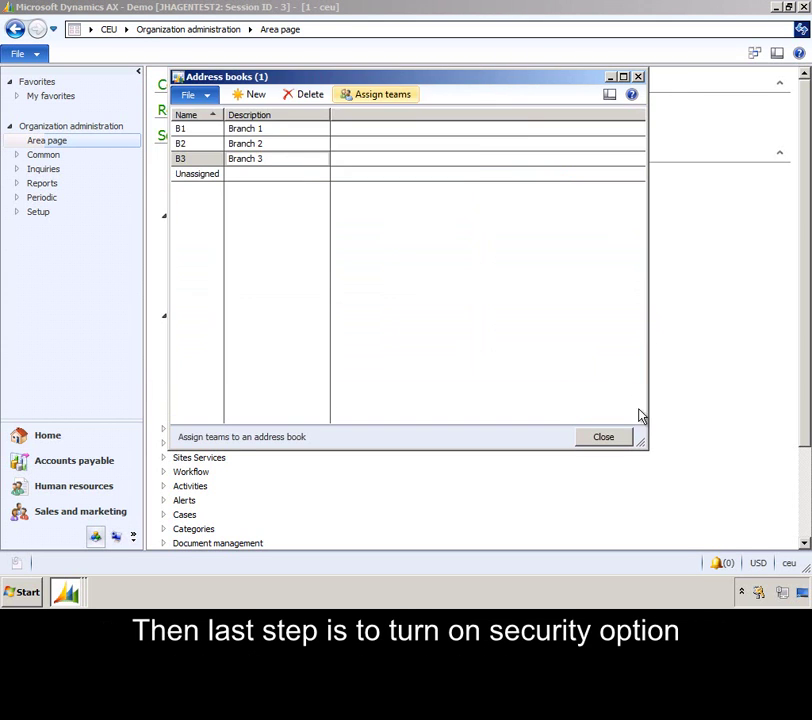
pyautogui.click(604, 438)
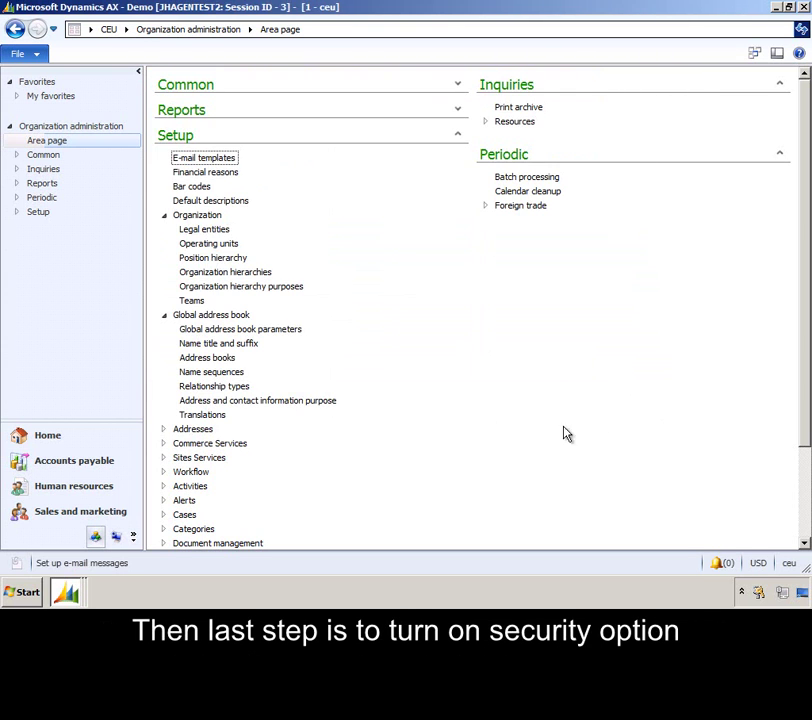
pyautogui.click(284, 330)
pyautogui.click(202, 152)
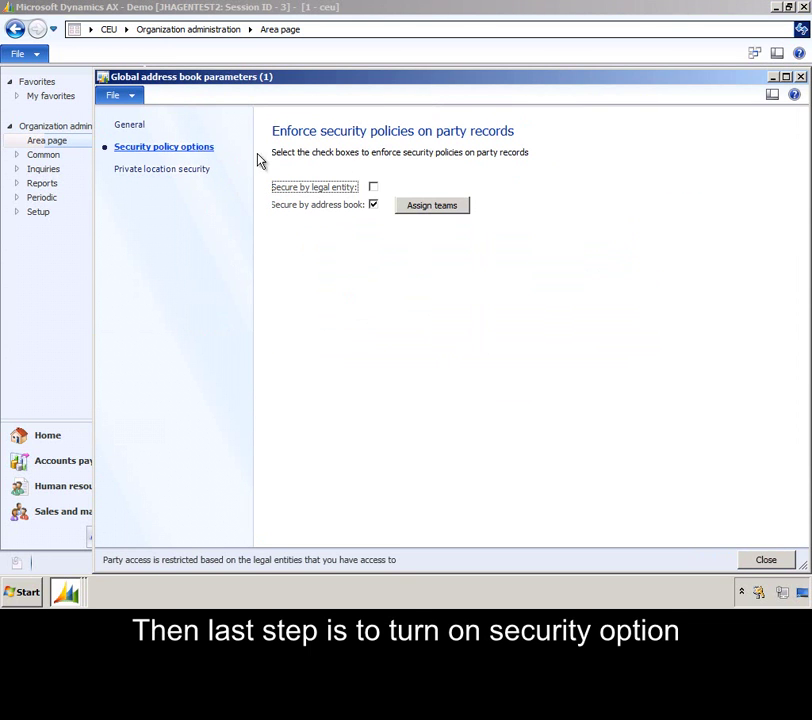
pyautogui.click(776, 560)
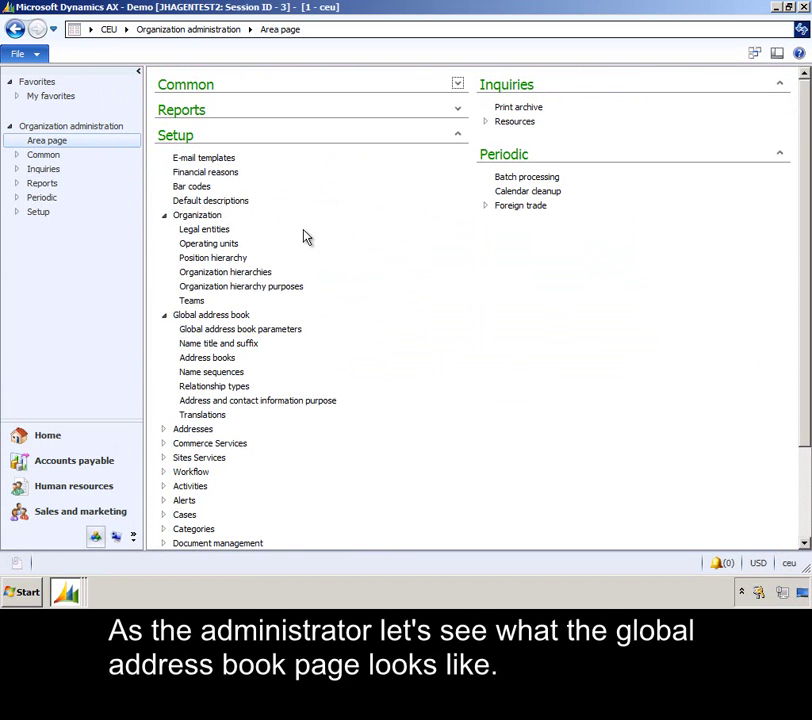
pyautogui.click(47, 437)
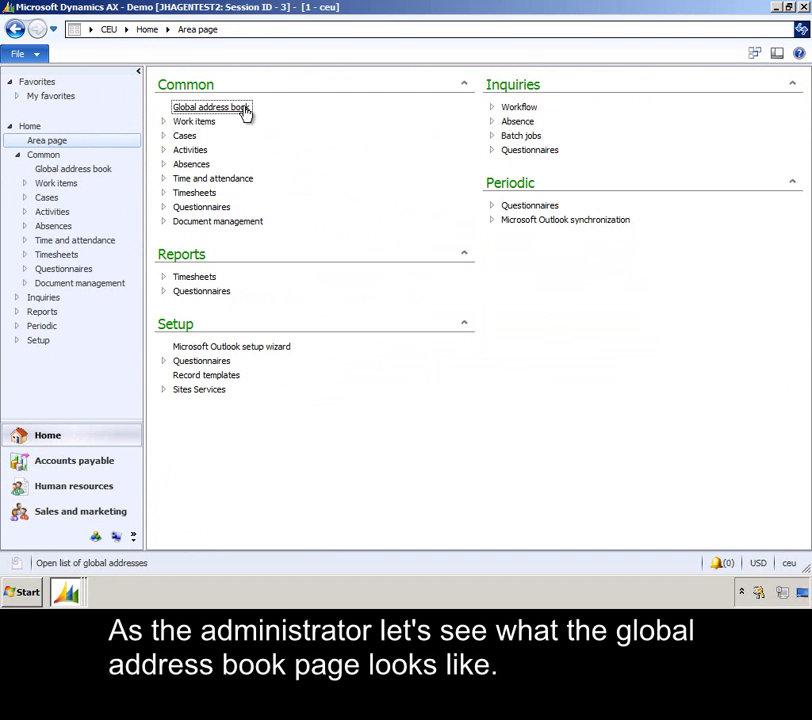
# - Filter the Global address book to B1 only, excluding B2, B3 and Unassigned, and select Basketball Stadium
pyautogui.click(241, 107)
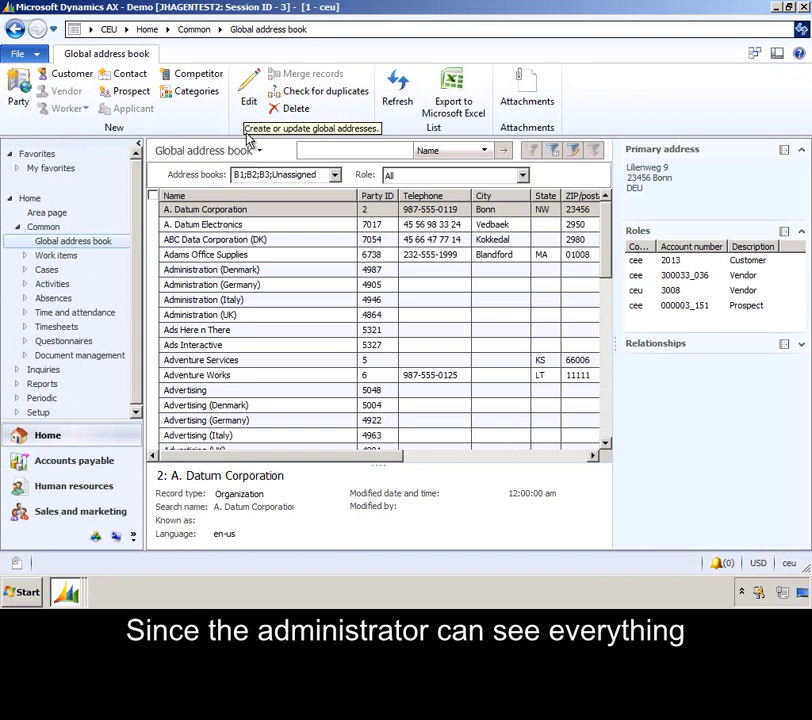
pyautogui.click(336, 177)
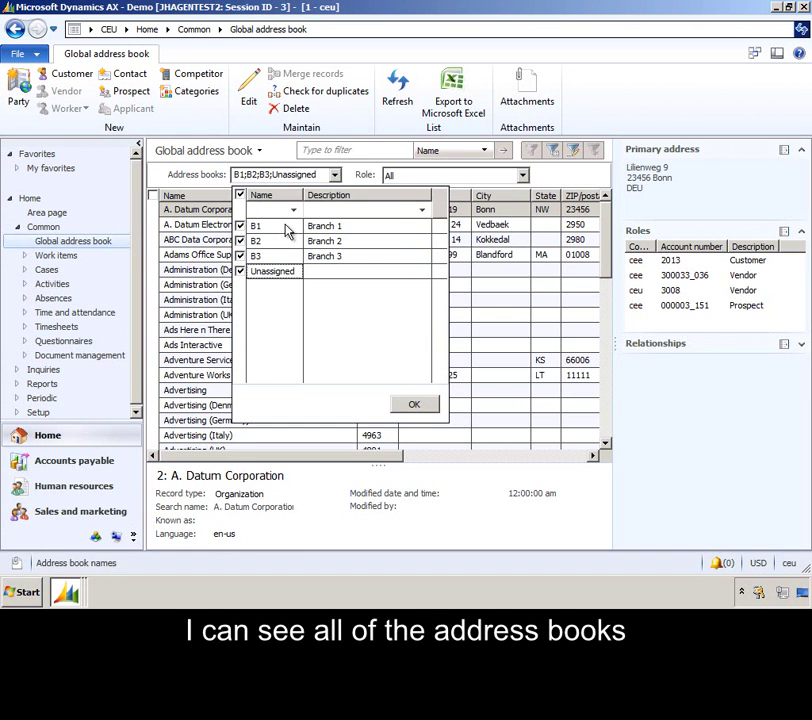
pyautogui.click(240, 241)
pyautogui.click(240, 256)
pyautogui.click(240, 271)
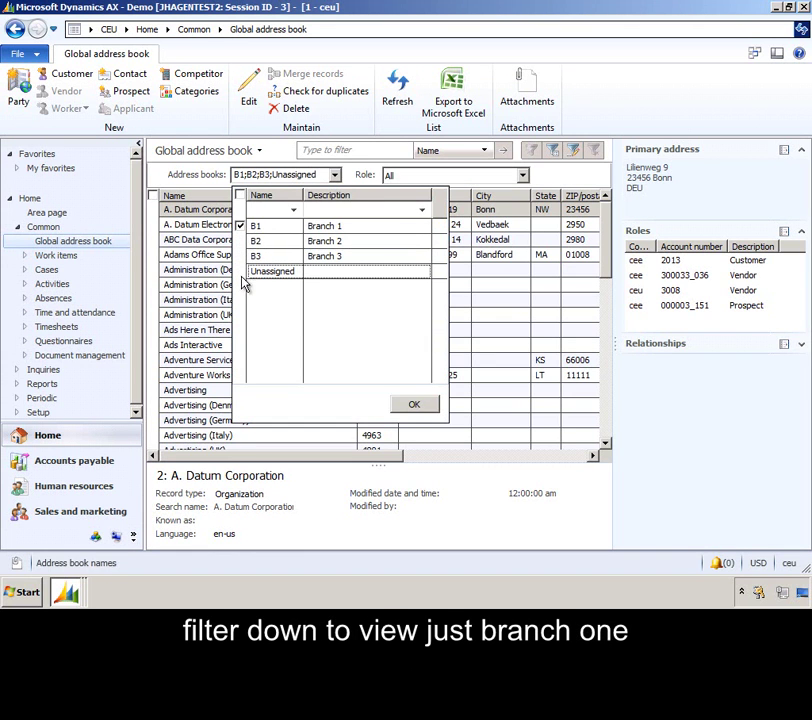
pyautogui.click(420, 410)
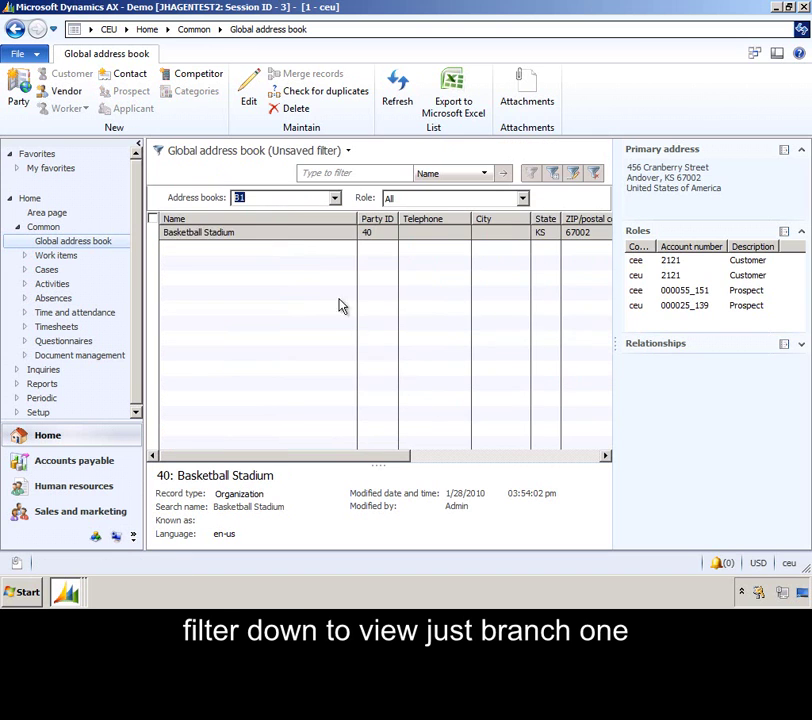
pyautogui.click(302, 236)
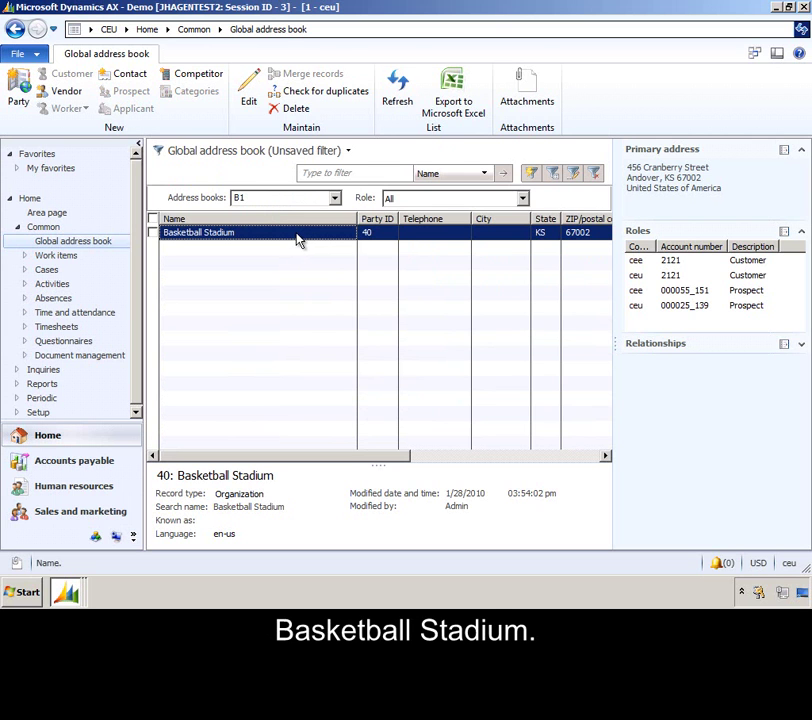
# - In the B1 user's session, filter the Global address book to B1 only and select Basketball Stadium
pyautogui.click(68, 594)
pyautogui.click(112, 557)
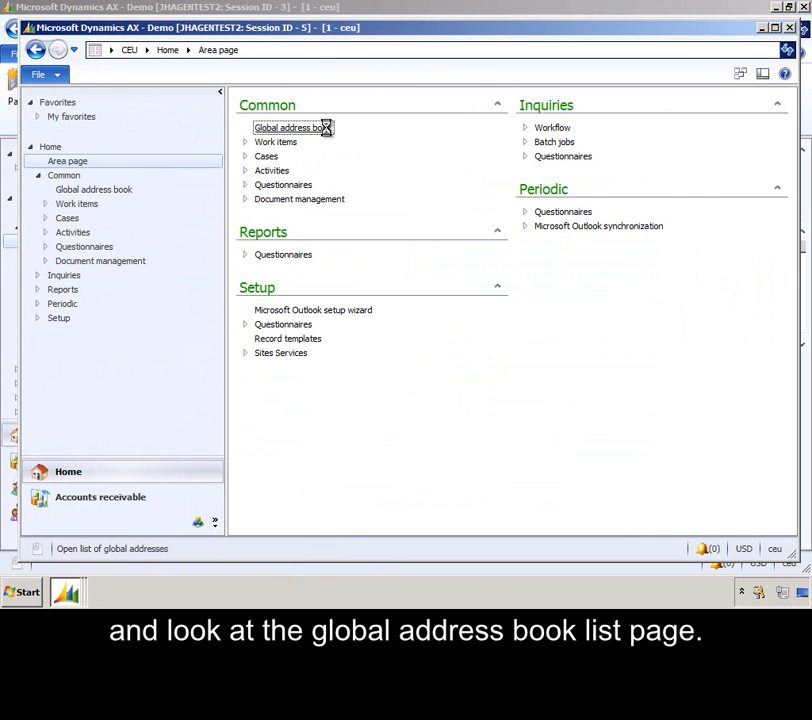
pyautogui.click(292, 128)
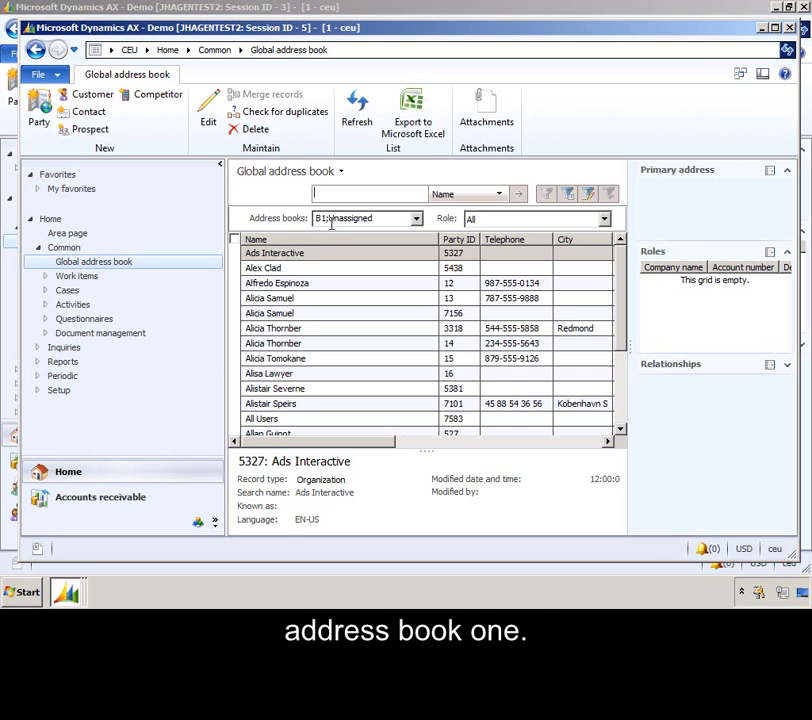
pyautogui.click(416, 219)
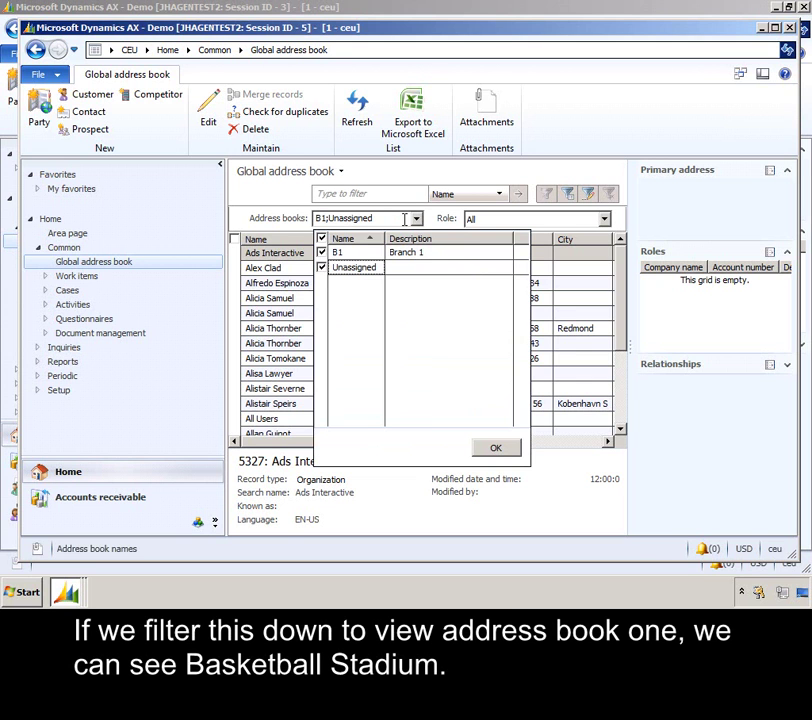
pyautogui.click(321, 268)
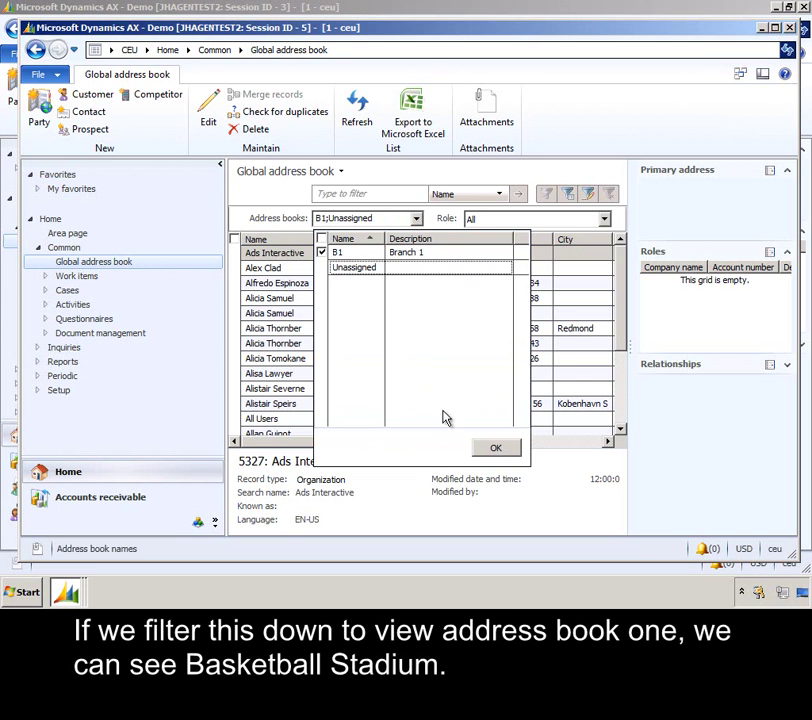
pyautogui.click(508, 451)
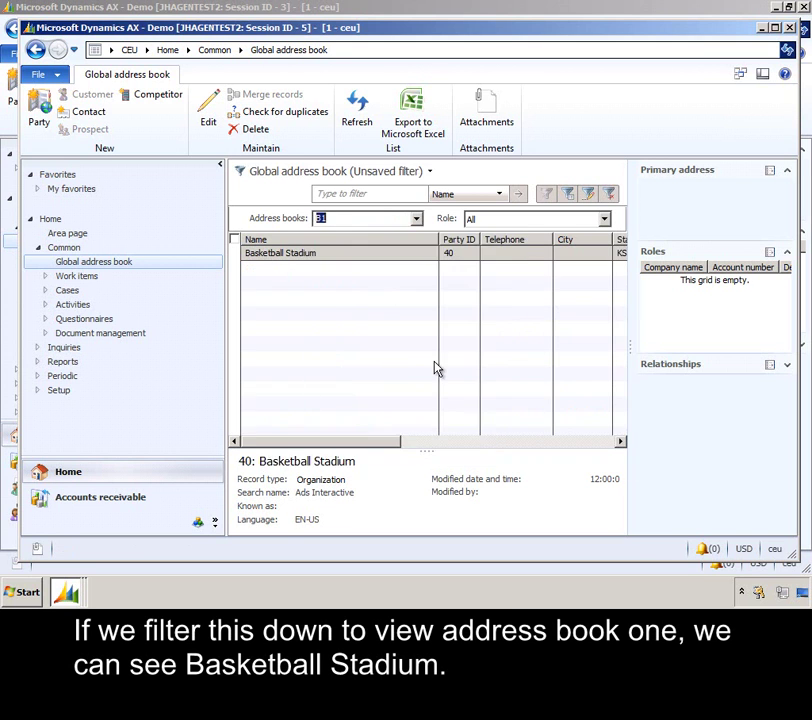
pyautogui.click(341, 258)
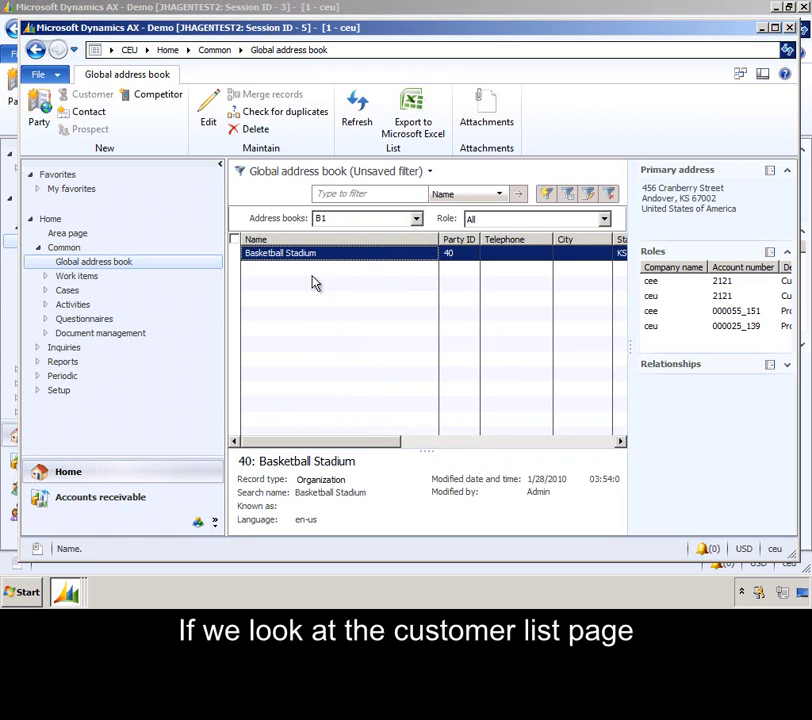
# - Find Basketball Stadium in All customers, then list All sales orders, showing SO-101240 and SO-101247
pyautogui.click(118, 500)
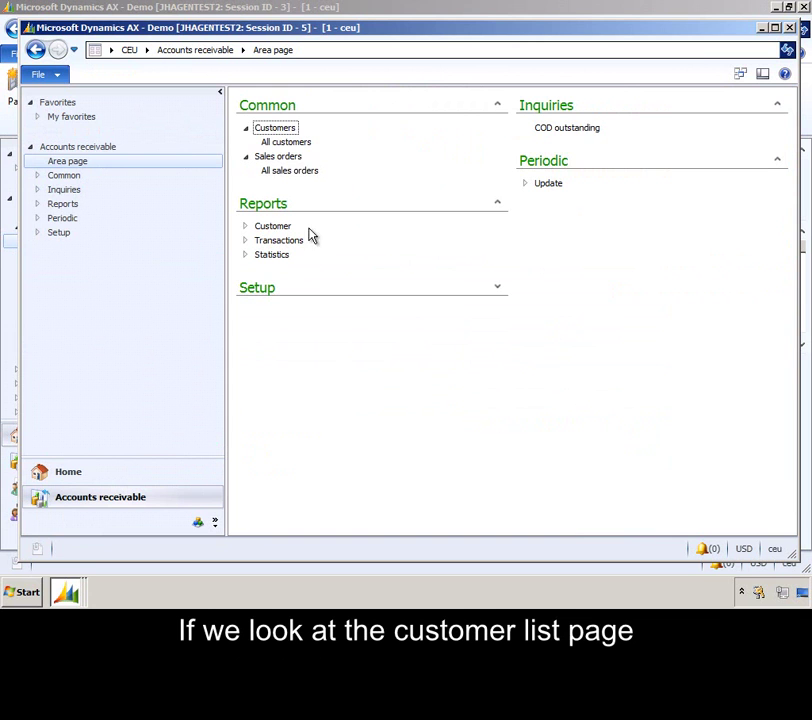
pyautogui.click(290, 141)
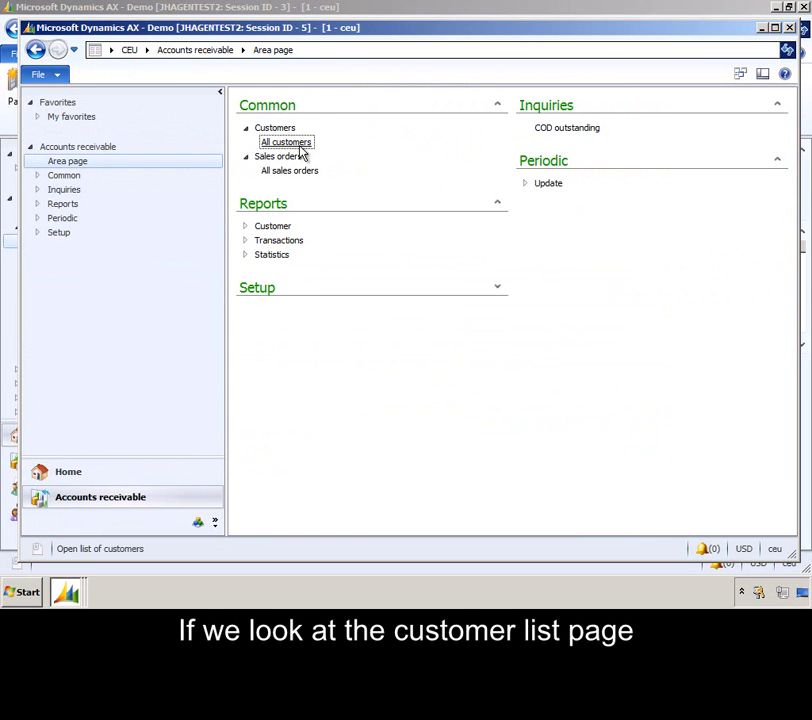
pyautogui.click(322, 230)
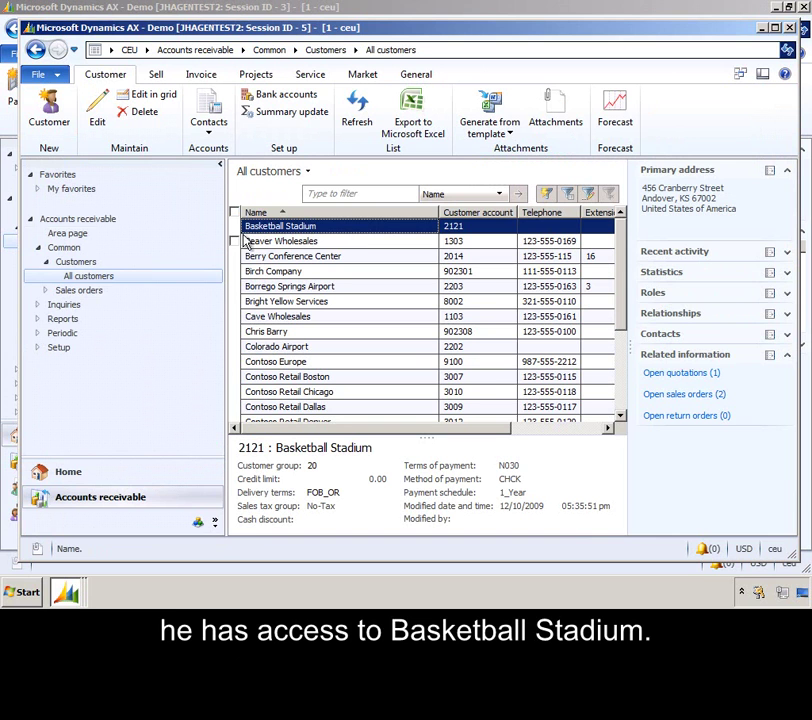
pyautogui.click(96, 292)
pyautogui.click(95, 305)
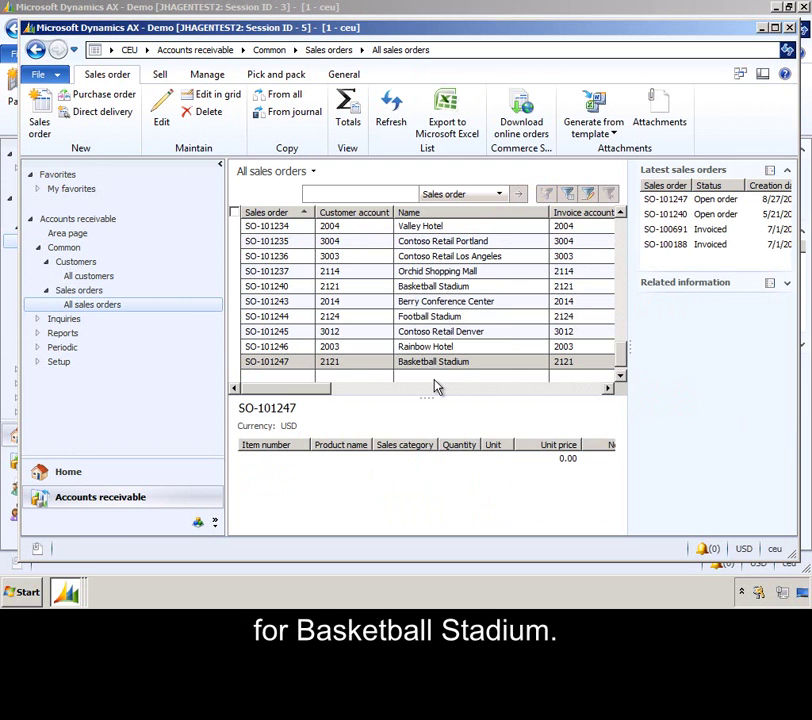
pyautogui.click(66, 590)
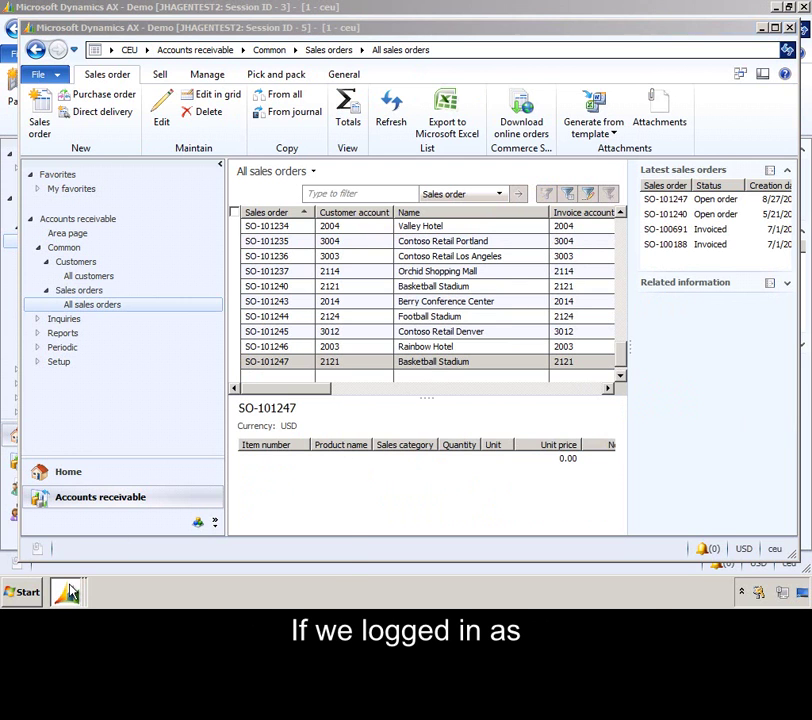
# - In the other user's session, view the Global address book (B2, B3, Unassigned), then Accounts receivable
pyautogui.click(114, 540)
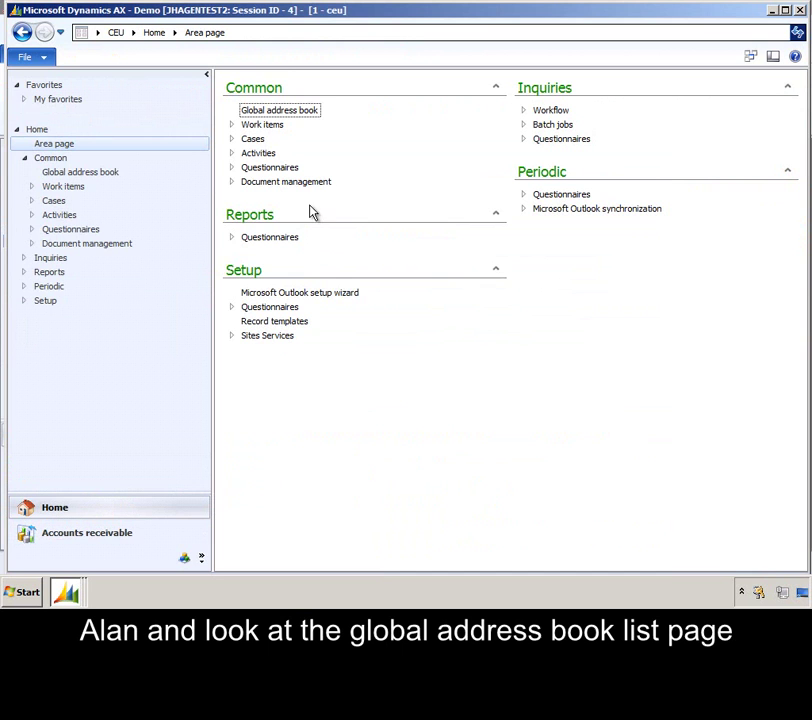
pyautogui.click(314, 116)
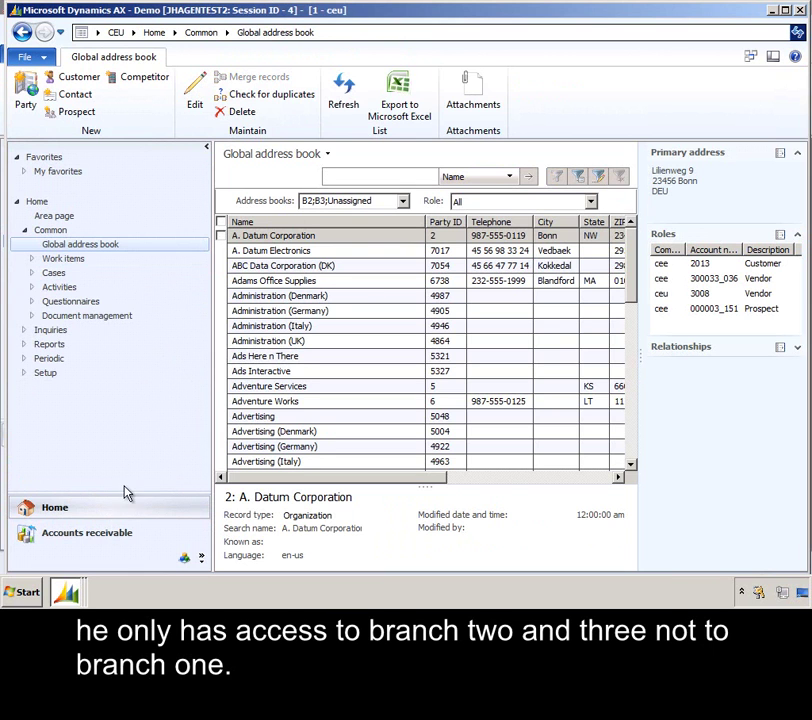
pyautogui.click(116, 537)
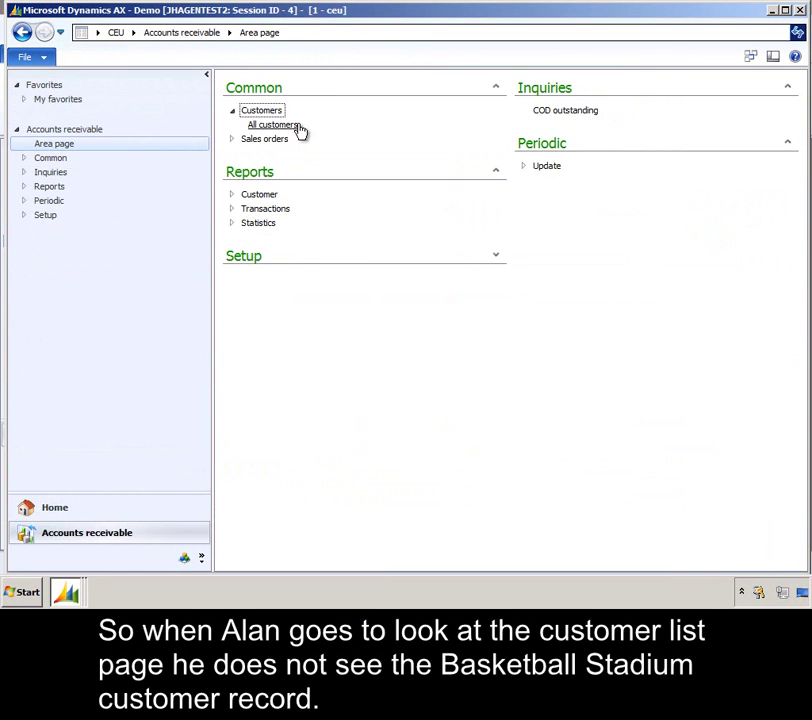
# - Confirm Basketball Stadium is absent from the restricted user's All customers and All sales orders lists
pyautogui.click(294, 126)
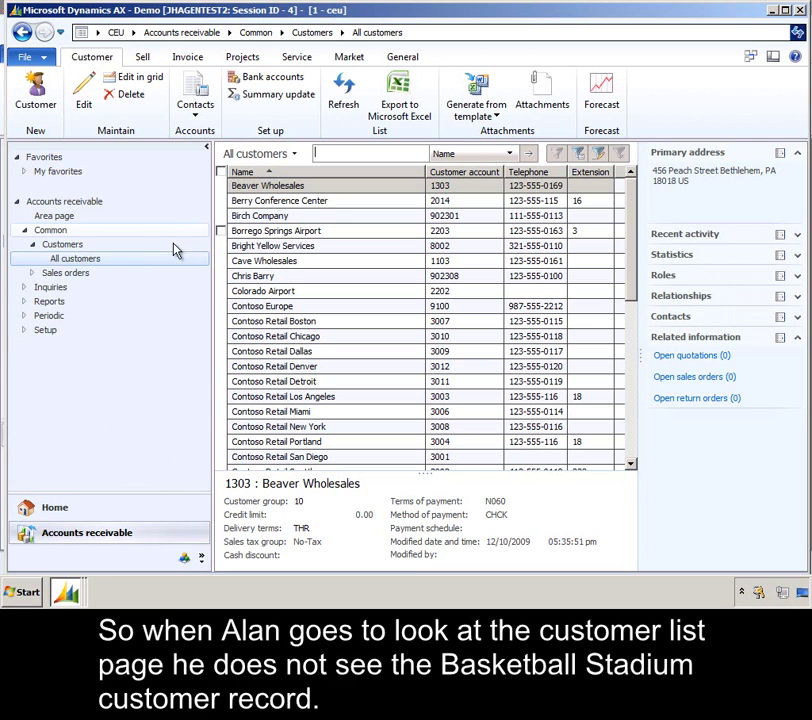
pyautogui.click(65, 272)
pyautogui.click(88, 287)
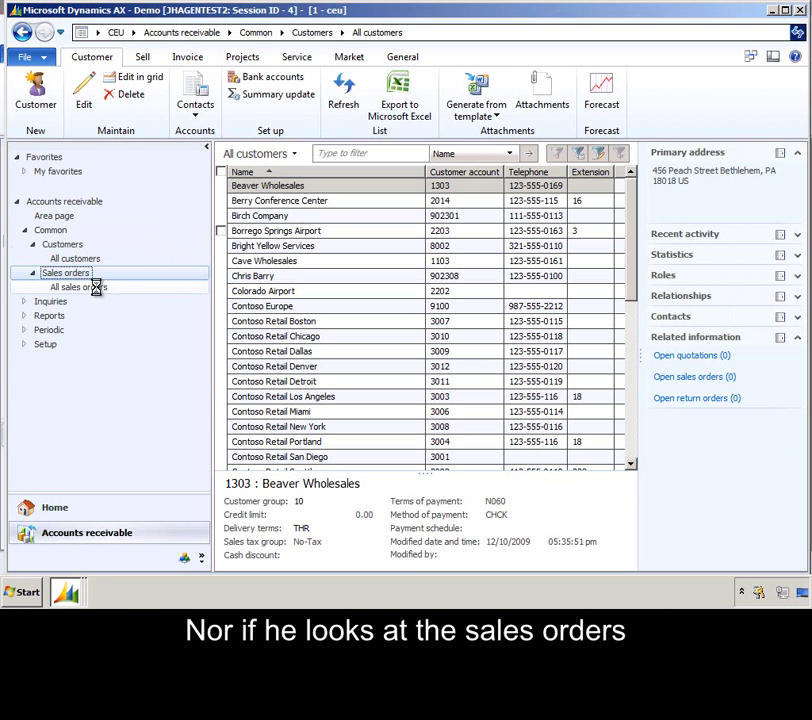